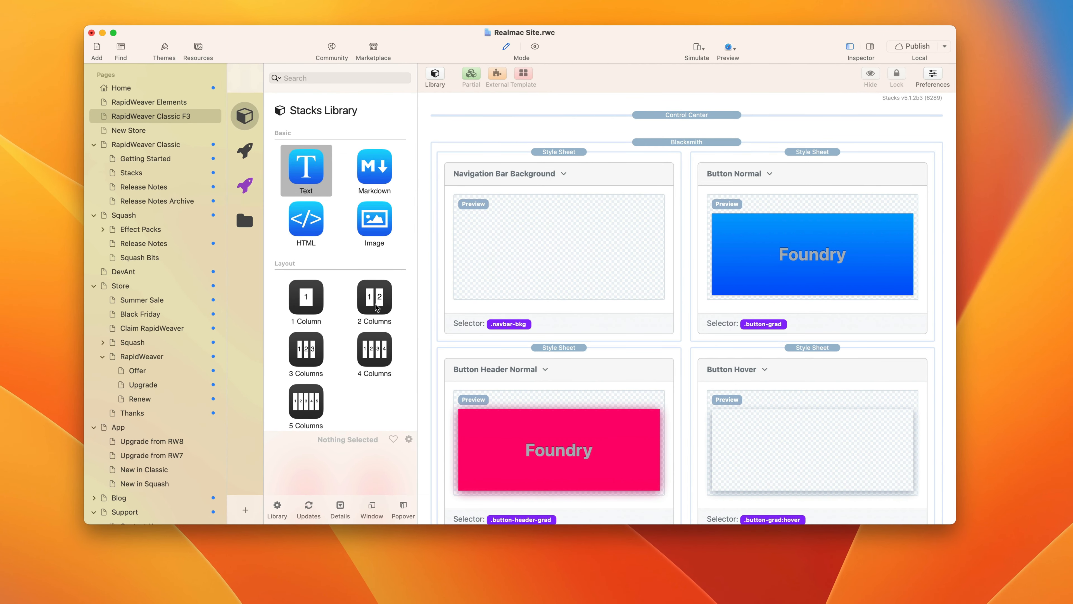
- Open the Home page, preview it and return to the page editor
left_click(119, 89)
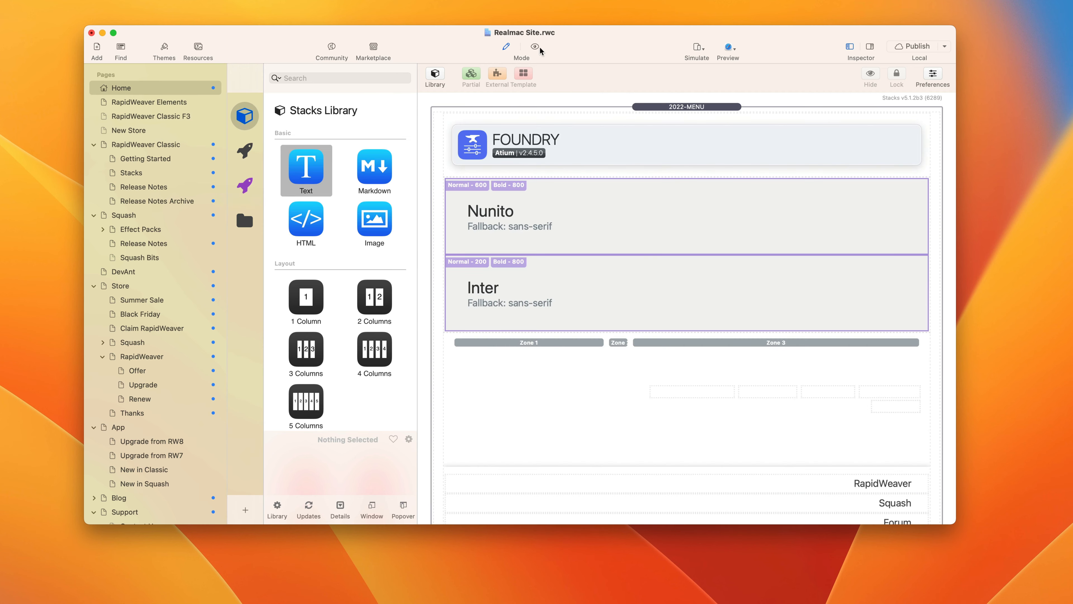
left_click(537, 44)
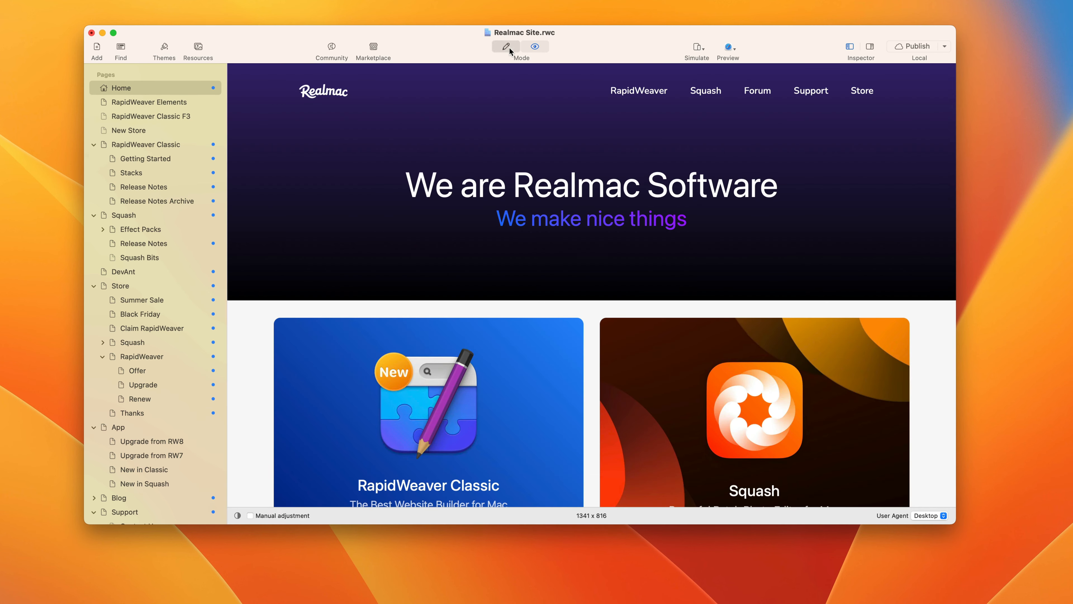
left_click(507, 47)
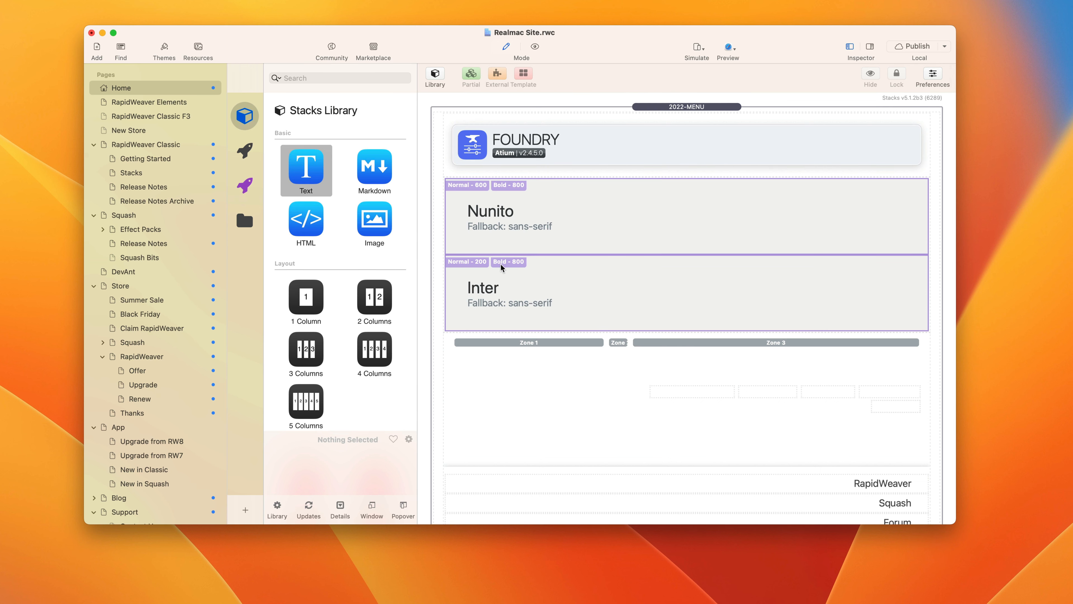
- Look at the RapidWeaver Classic F3 page, then examine the Home page's stacks from the 2022-MENU partial to the Jumbotron
left_click(172, 118)
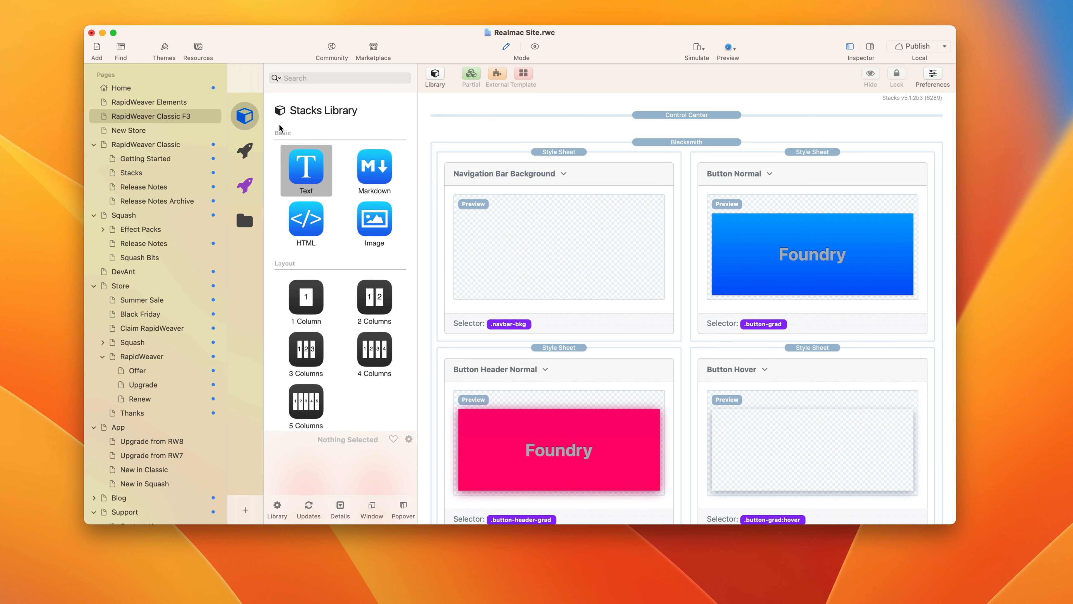
left_click(155, 89)
left_click(634, 242)
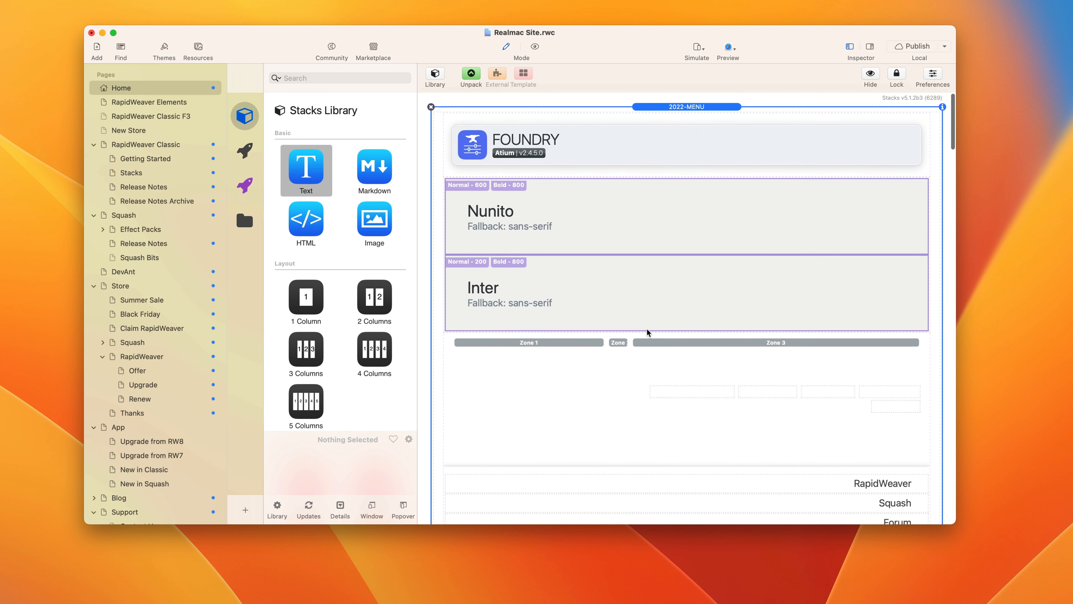
scroll(685, 384, "down", 10)
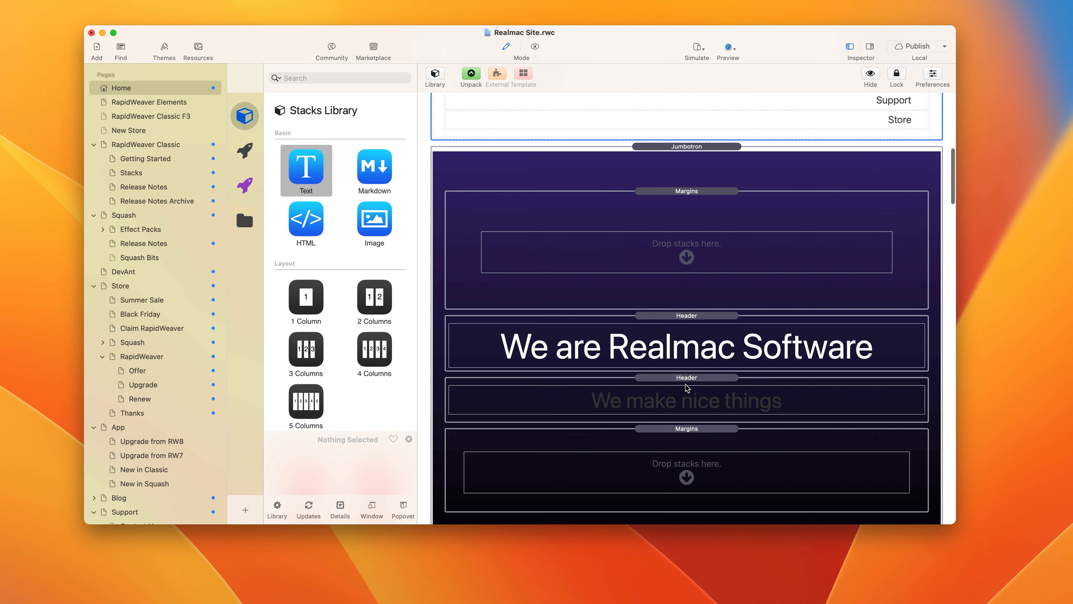
scroll(686, 385, "up", 10)
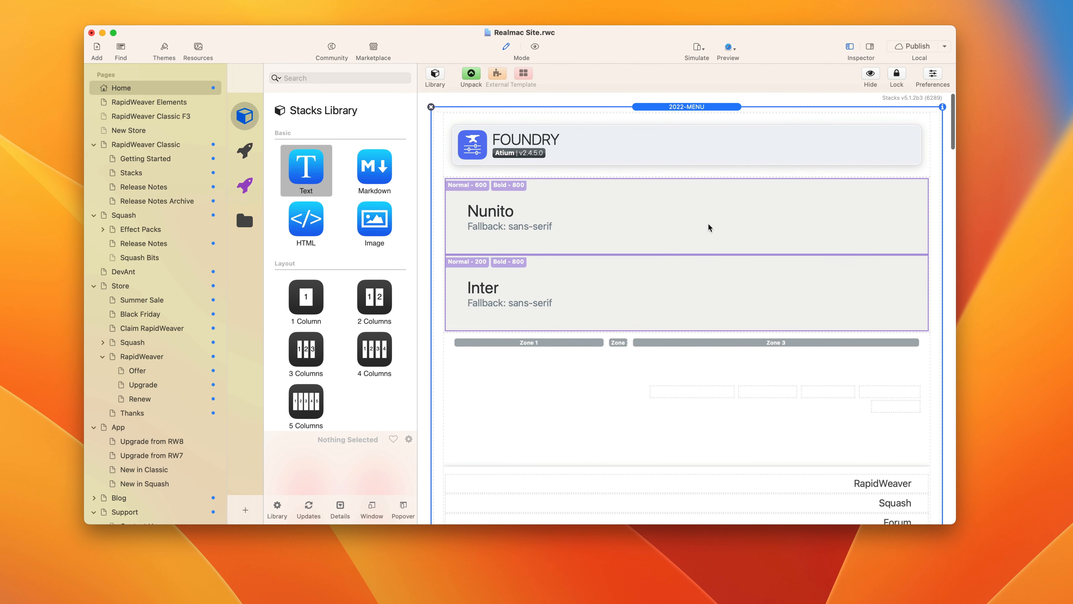
scroll(708, 237, "down", 2)
scroll(708, 245, "up", 2)
- Preview the Home page's header logo and product cards, then return to editing the page
left_click(535, 46)
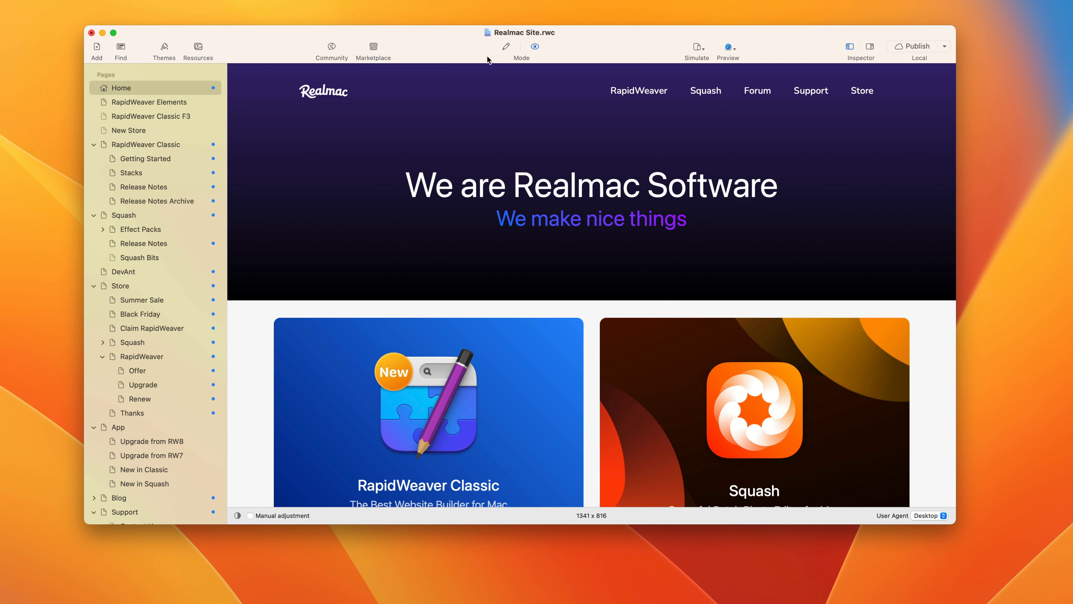
left_click(506, 47)
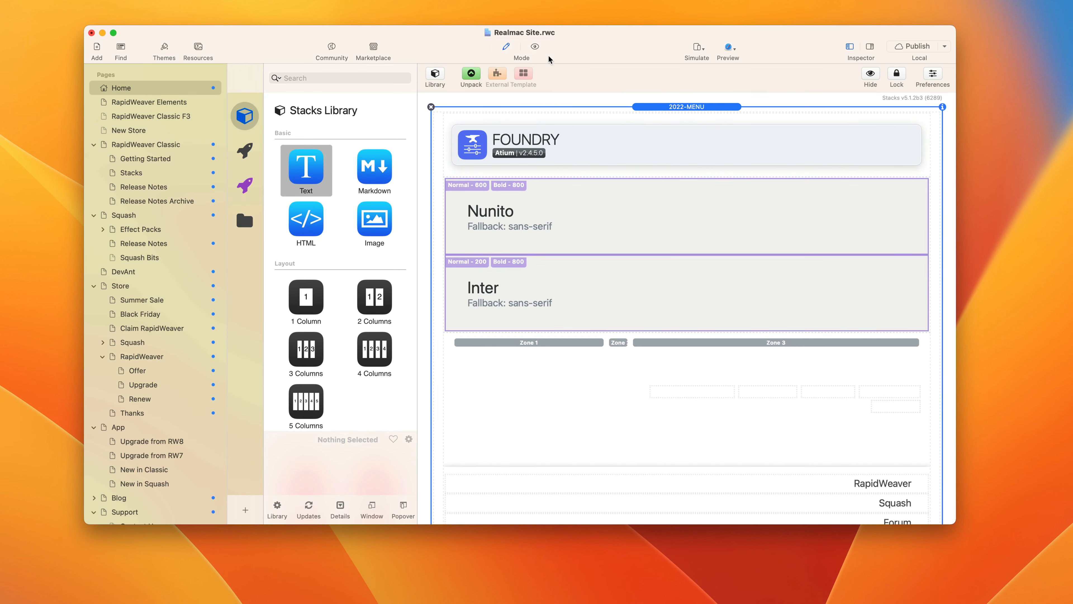
left_click(537, 47)
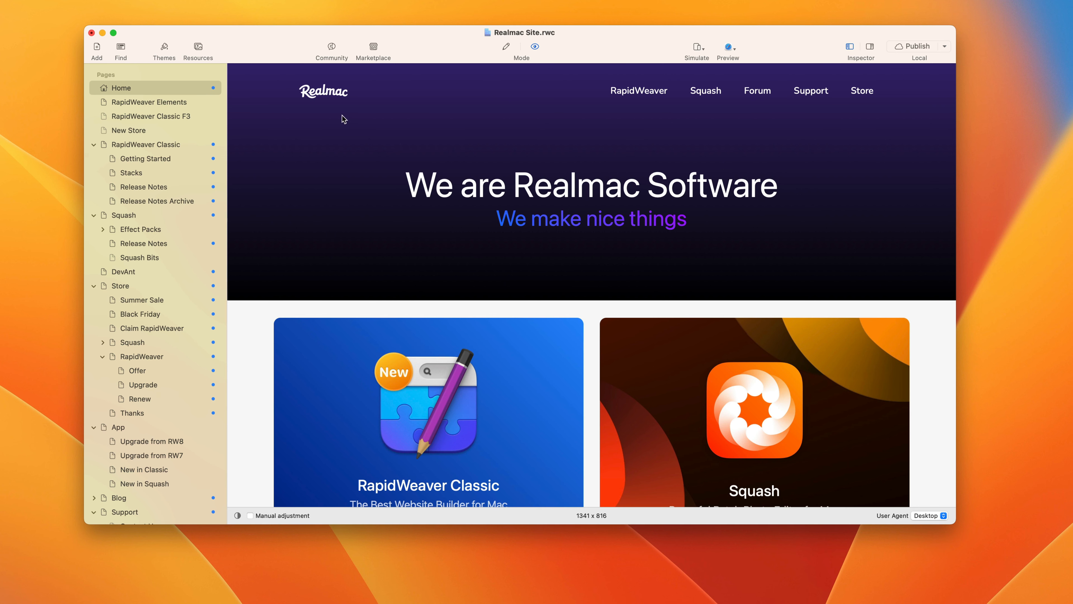
scroll(566, 222, "down", 3)
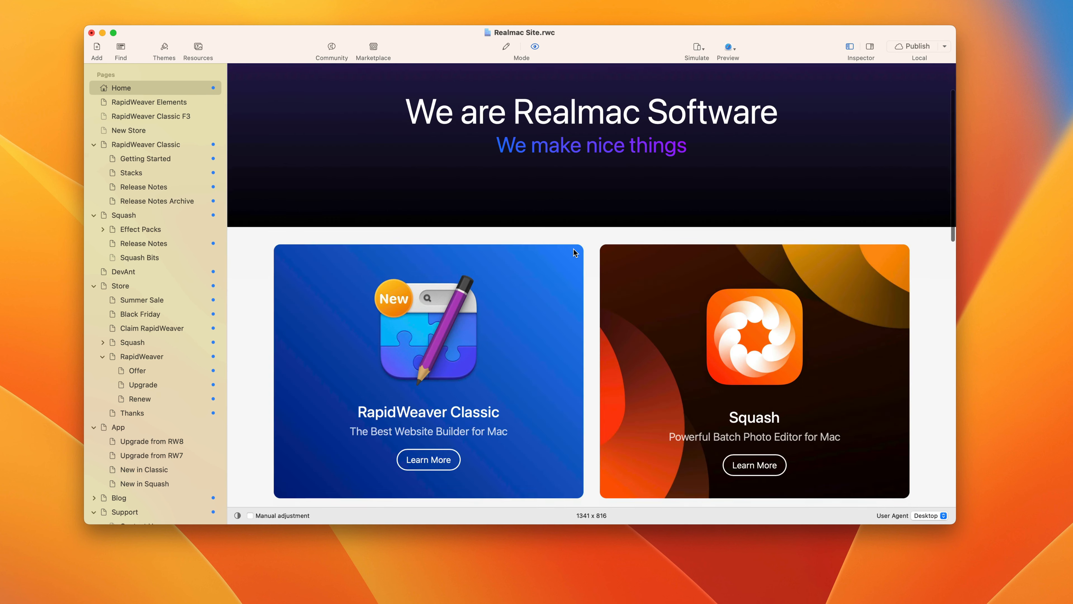
scroll(576, 253, "up", 3)
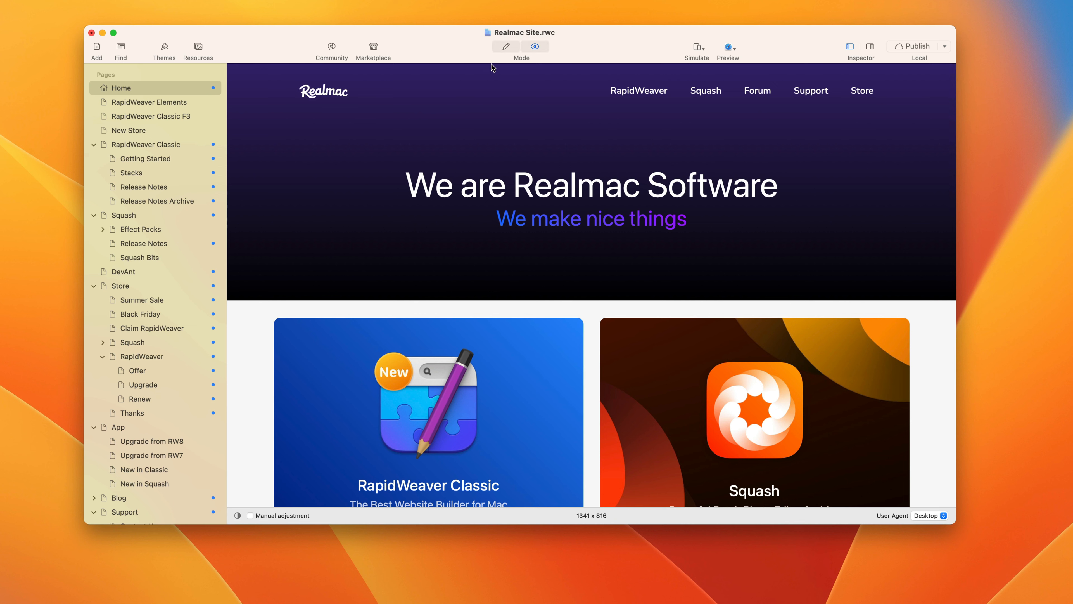
left_click(506, 46)
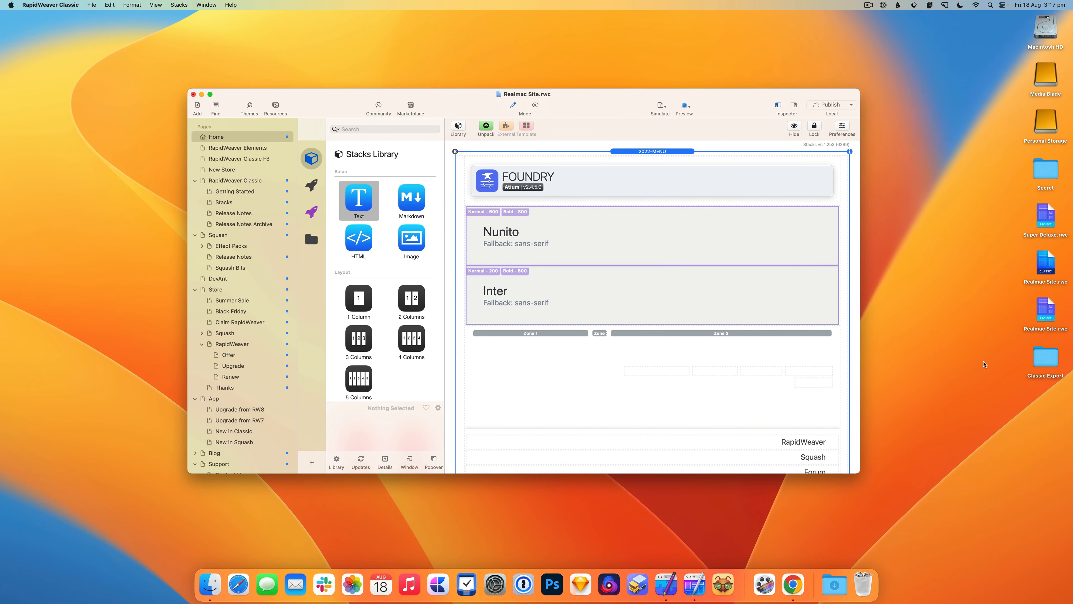
- Switch to Finder, open index_files in the Classic Export folder and preview the image nav-bar-pro-logo-8-C28.png
key("super+h")
double_click(1048, 360)
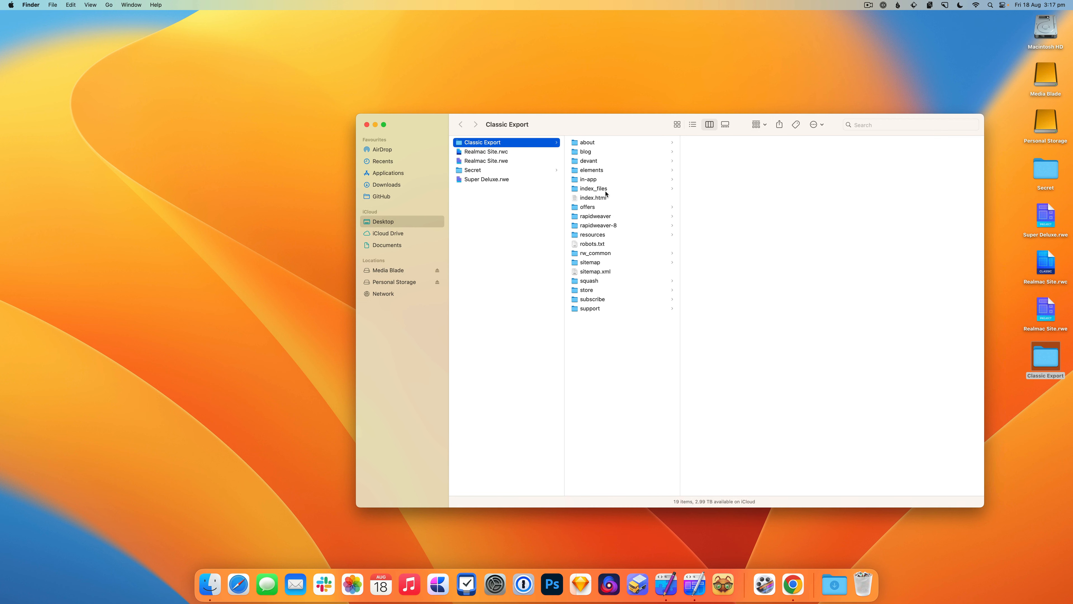
left_click(605, 190)
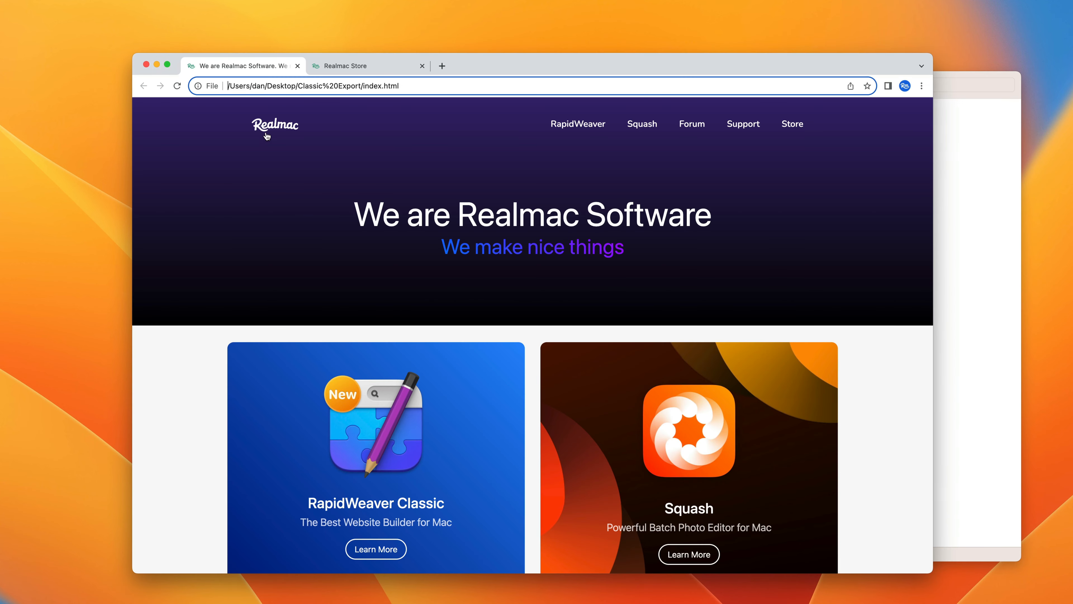
left_click(978, 338)
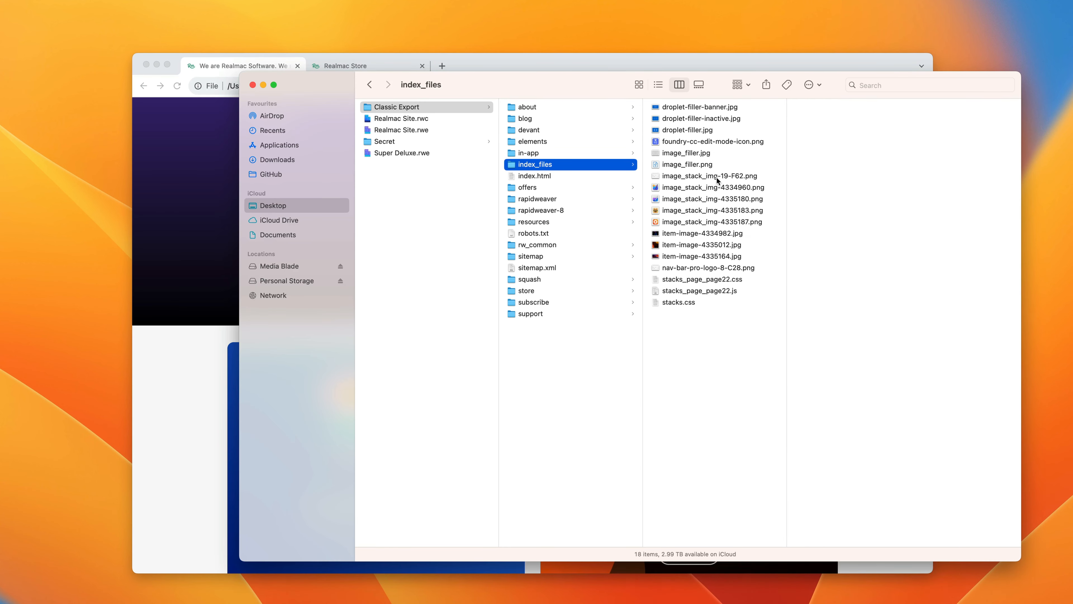
left_click(714, 268)
key("space")
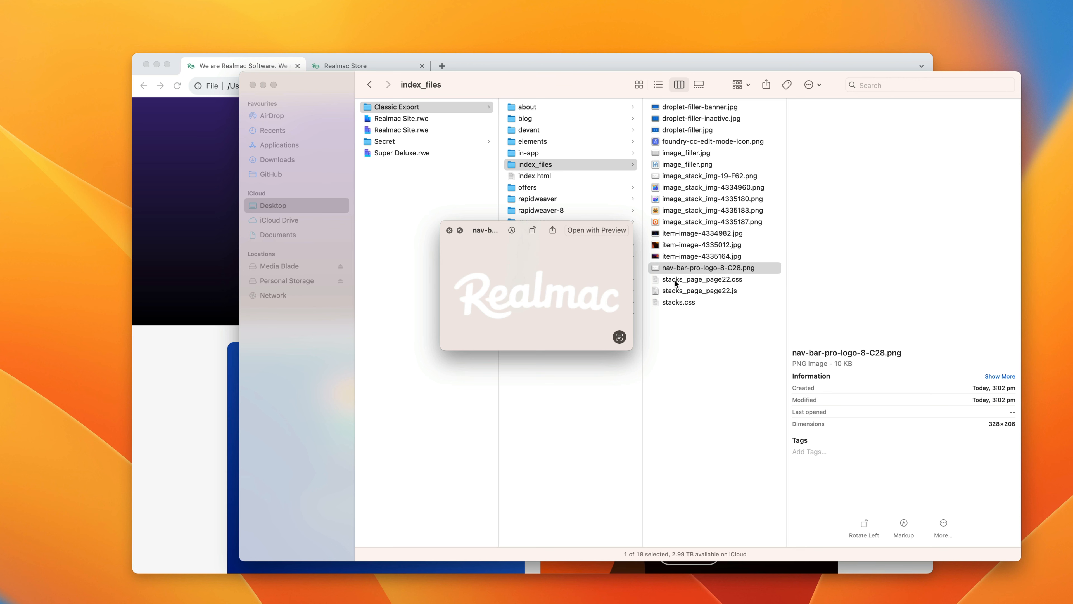
key("space")
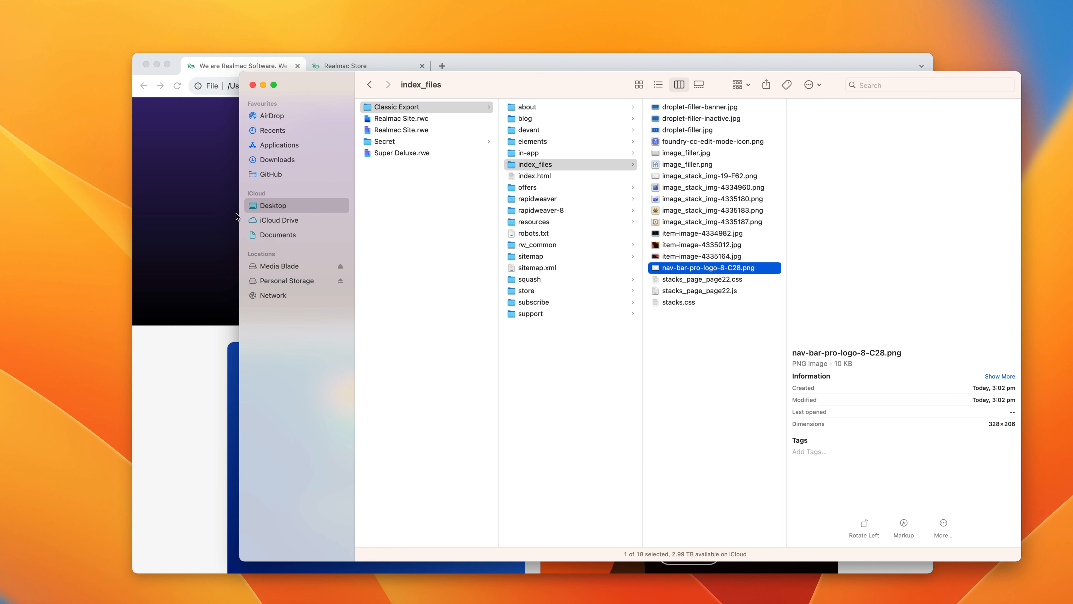
- Switch to Chrome, view the exported Realmac Store page and return to the Finder window
left_click(231, 286)
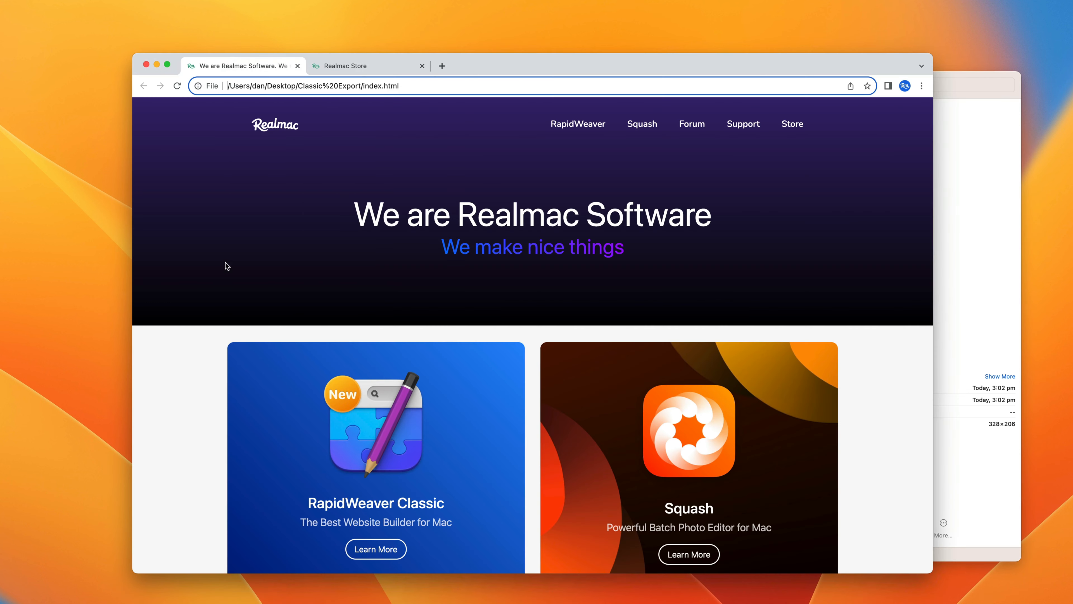
left_click(359, 65)
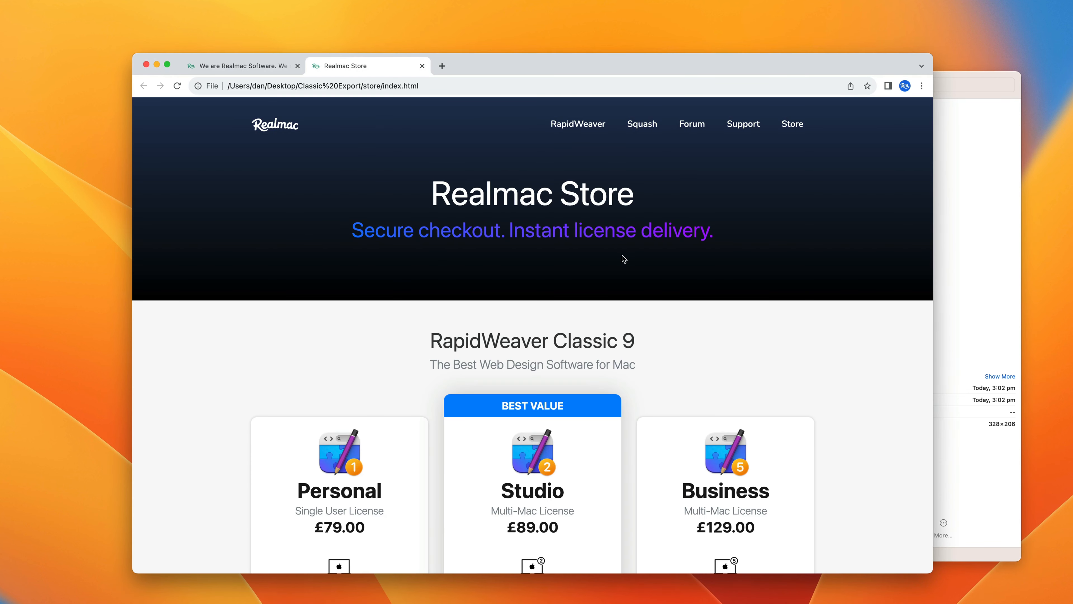
left_click(963, 210)
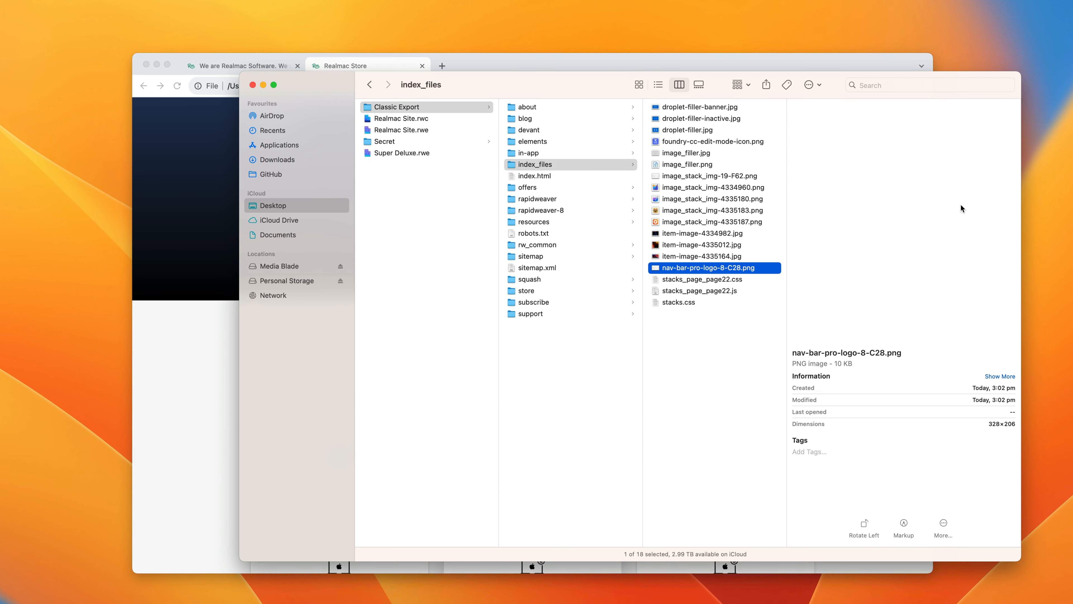
- Open the store export's files folder and examine nav-bar-pro-logo-8-C28.png, image_stack_img-1916.png and image_stack_img-2046.png
left_click(525, 291)
left_click(696, 119)
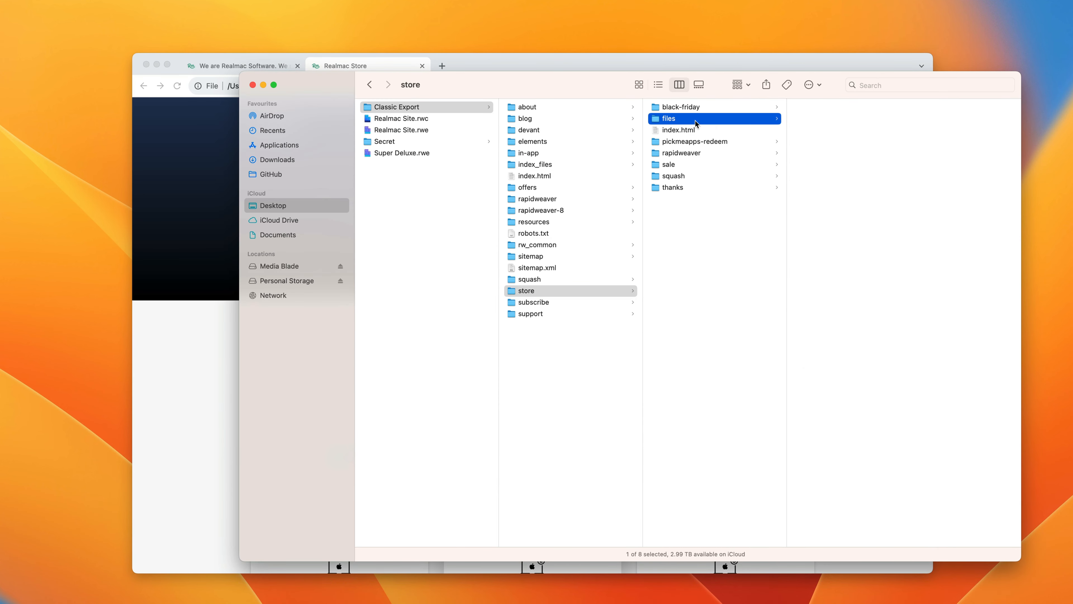
left_click(875, 463)
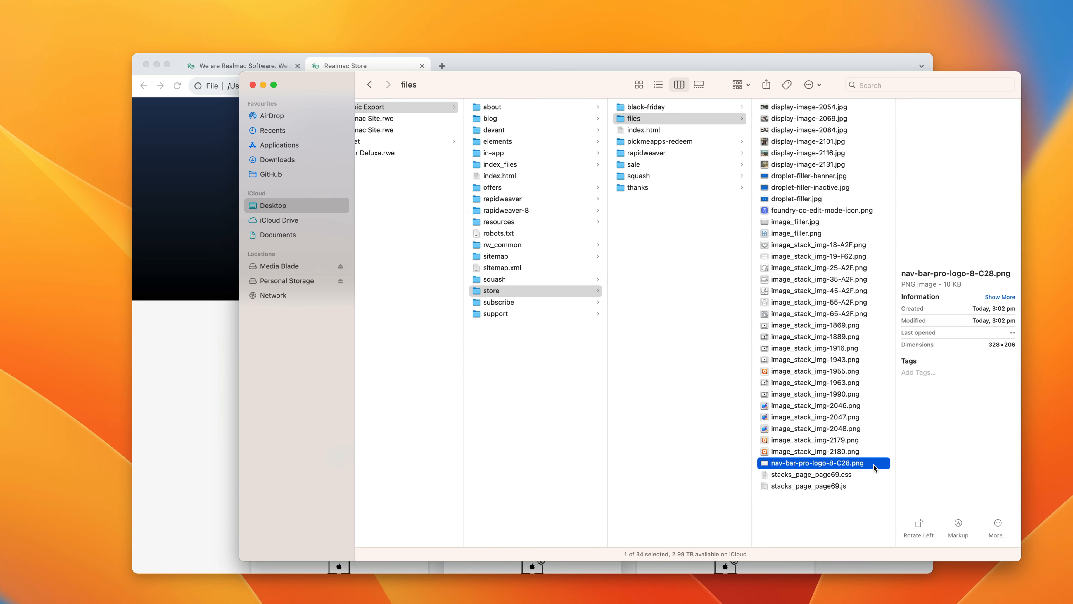
key("space")
key("space")
left_click(829, 351)
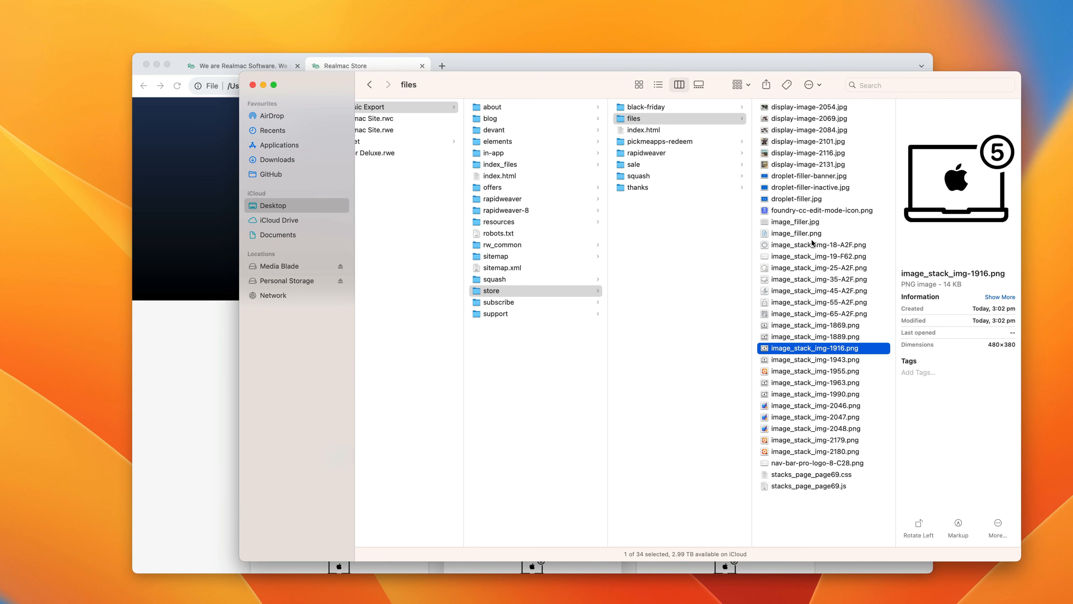
left_click(804, 402)
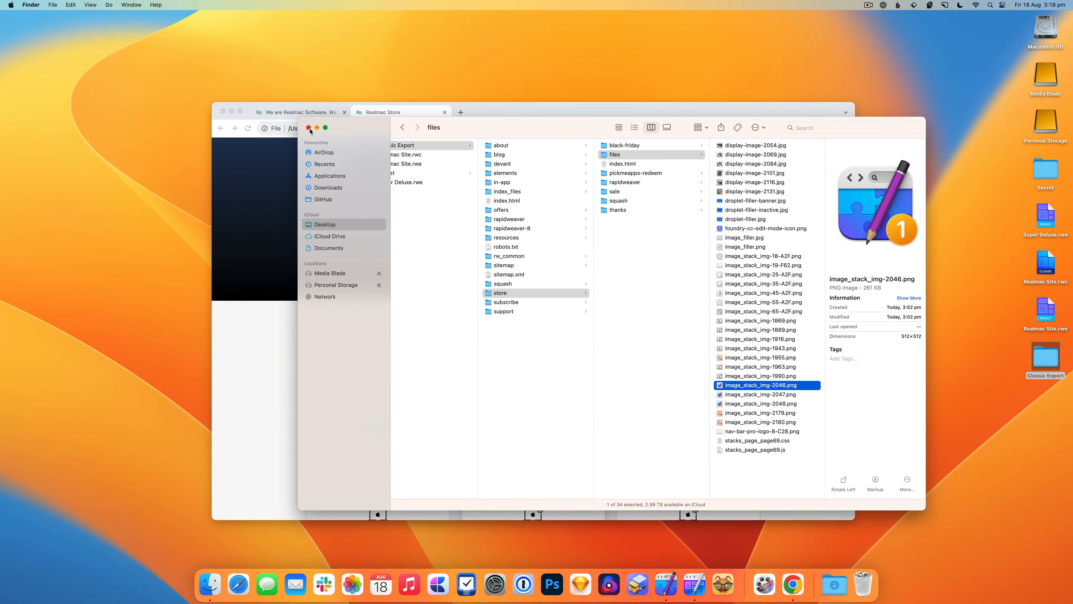
- Close the Finder window, switch to RapidWeaver Elements and show the site's page list, then its resources
key("super+w")
key("alt+super+h")
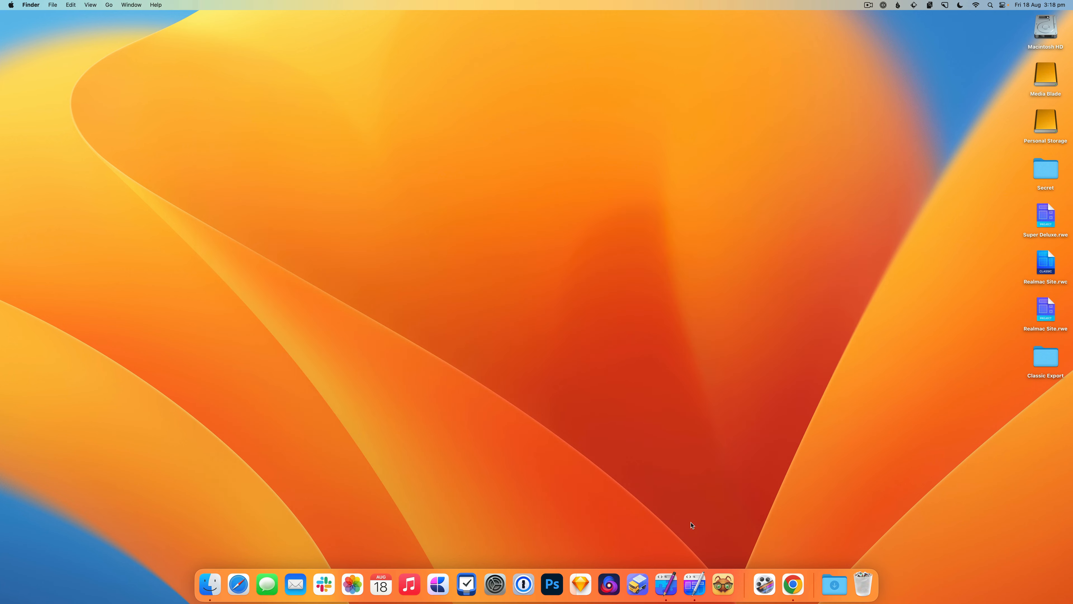
left_click(694, 584)
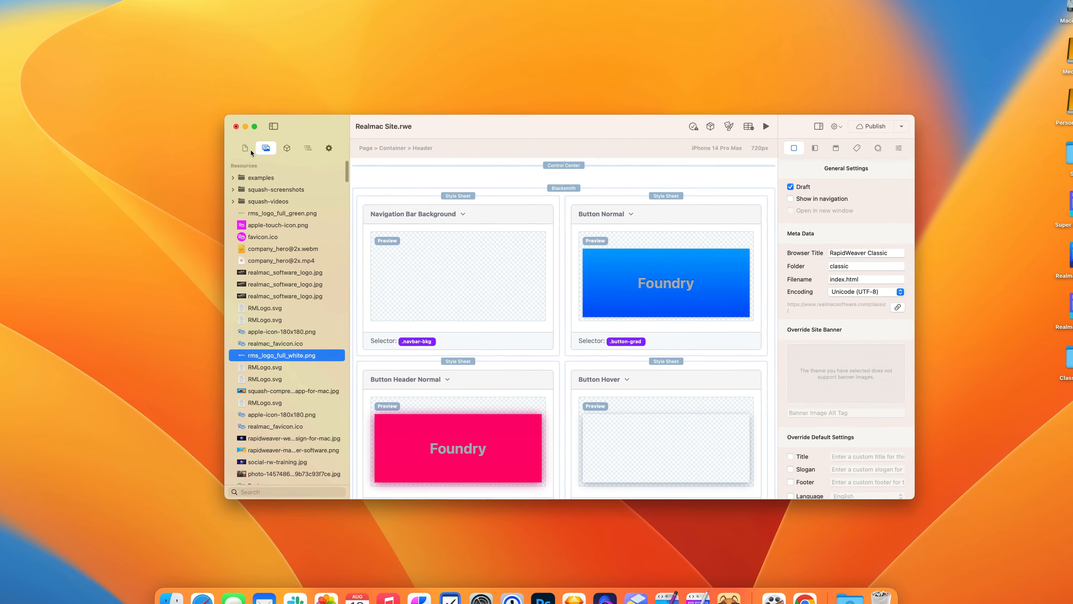
left_click(278, 164)
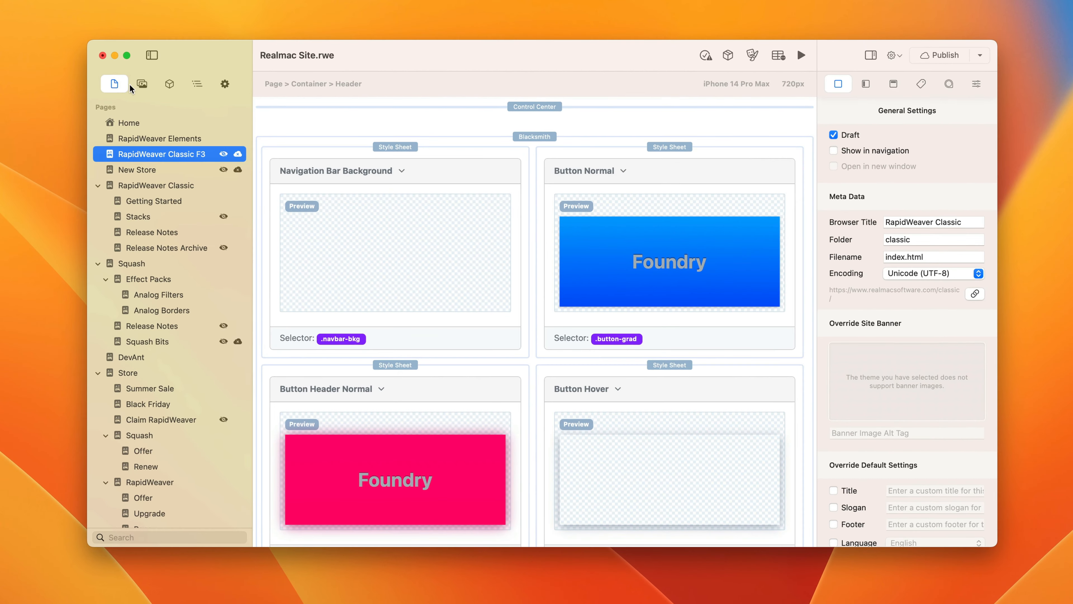
left_click(166, 89)
left_click(153, 87)
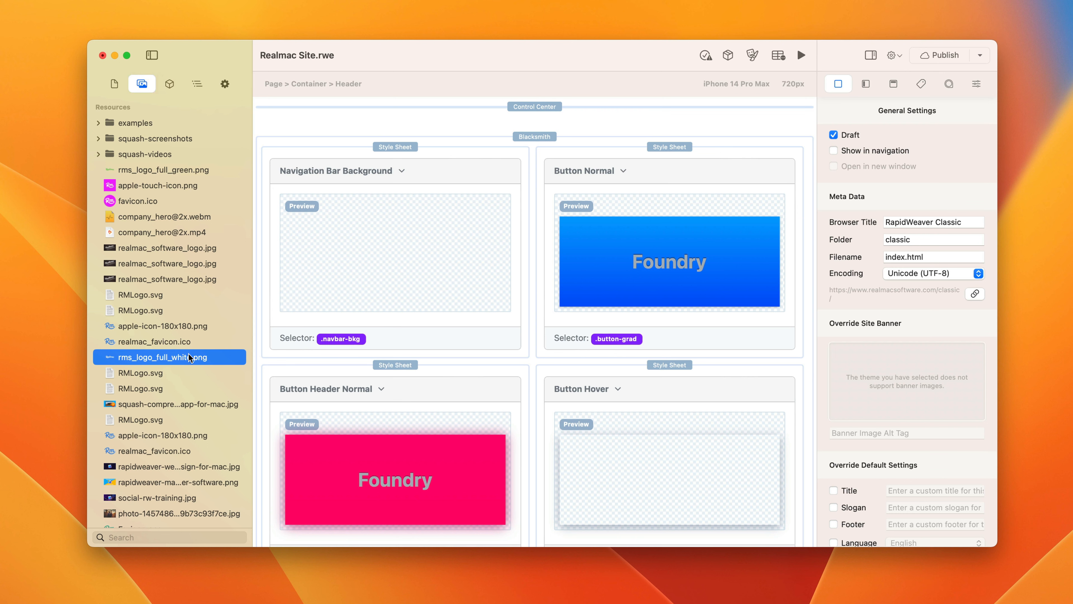
- Preview the resource image rms_logo_full_white.png and close the preview
left_click(155, 374)
left_click(181, 359)
key("space")
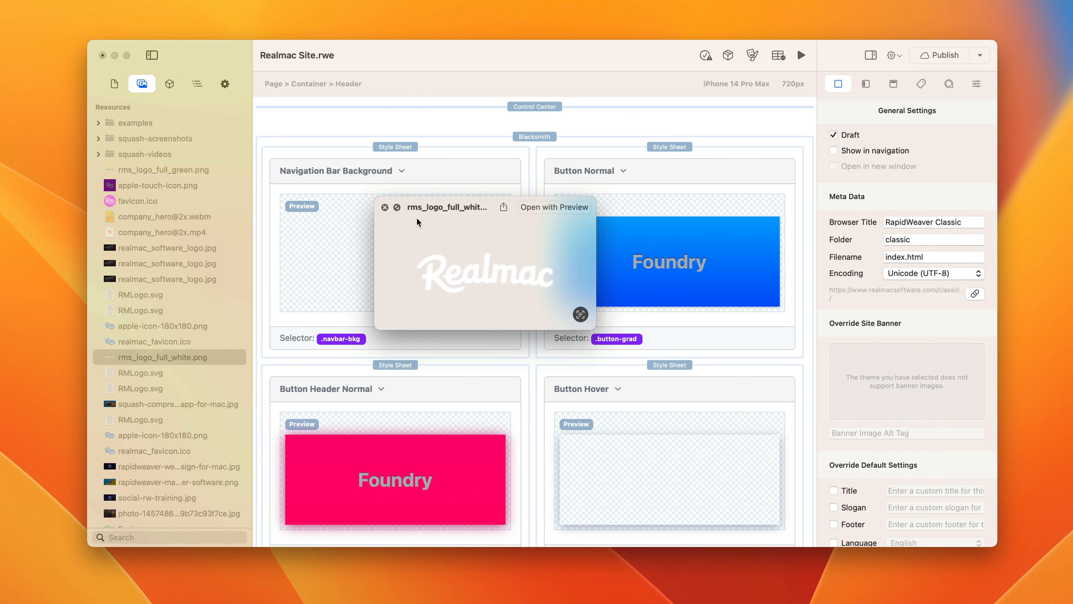
left_click(384, 207)
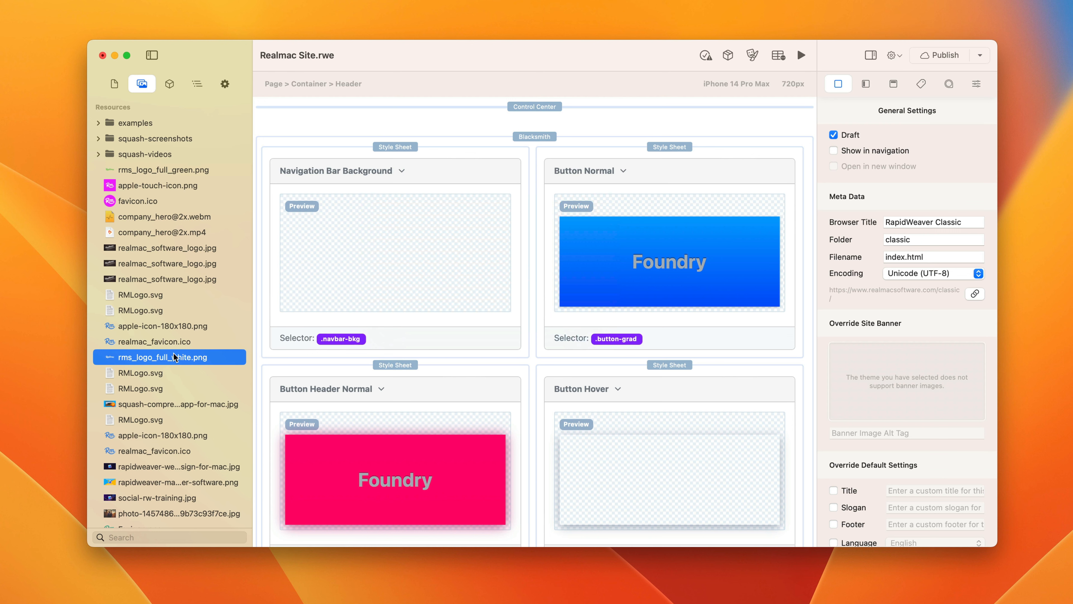
- Check the page list, return to the resources and rename rms_logo_full_white.png as rms_logo_full.png
left_click(115, 84)
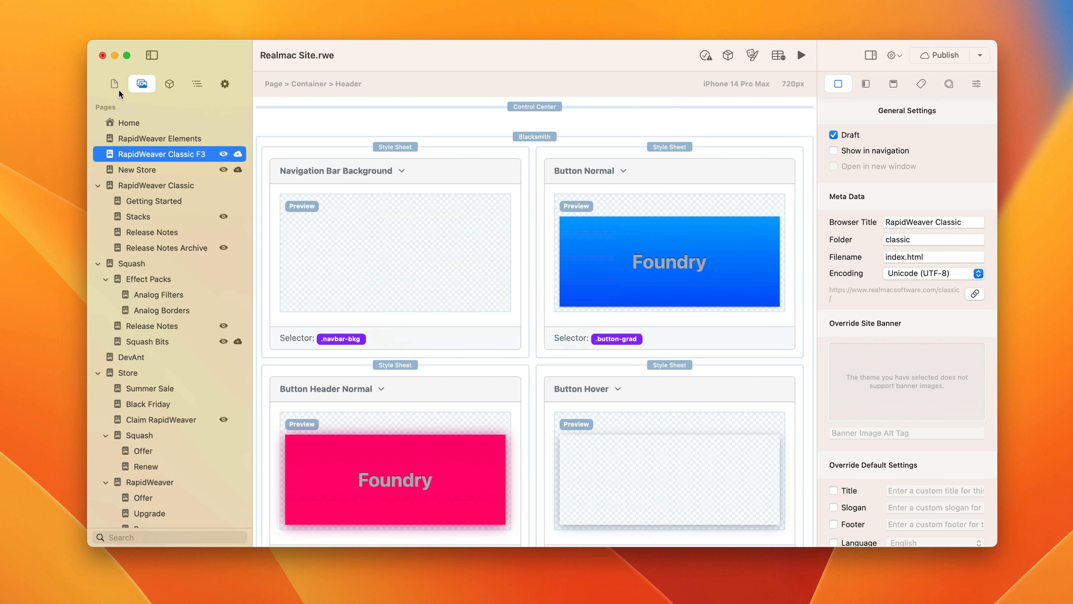
left_click(147, 86)
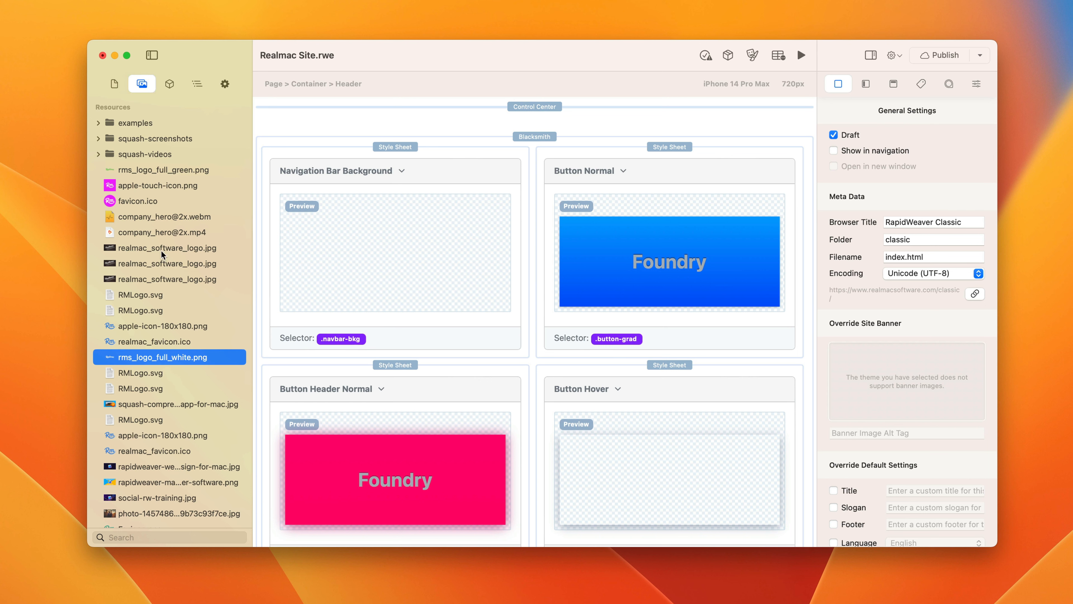
left_click(163, 360)
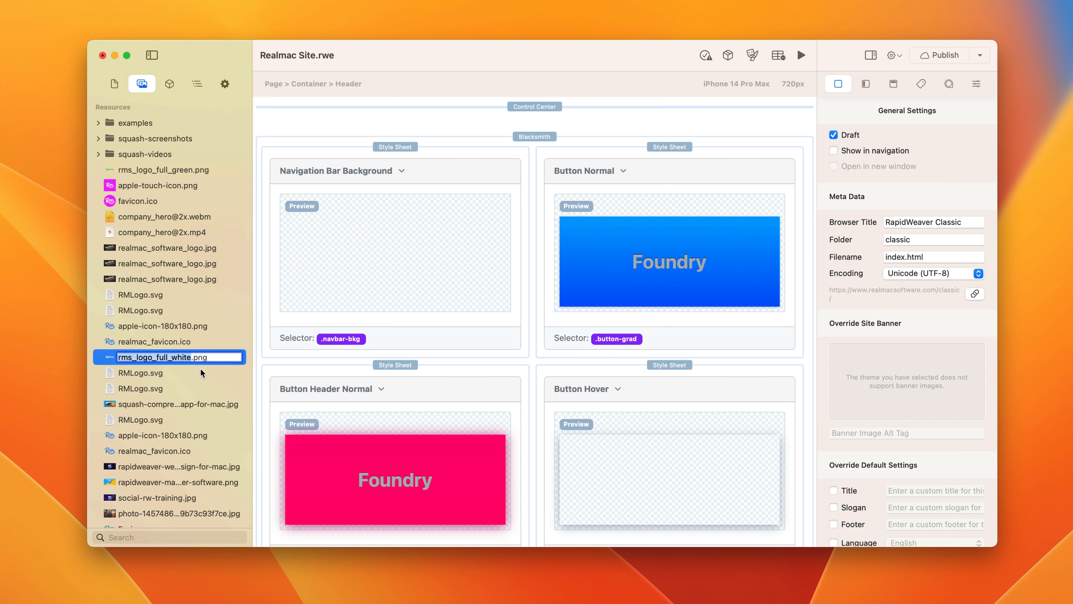
key("Right")
key("BackSpace")
key("BackSpace")
key("BackSpace")
key("BackSpace")
key("BackSpace")
key("BackSpace")
key("Return")
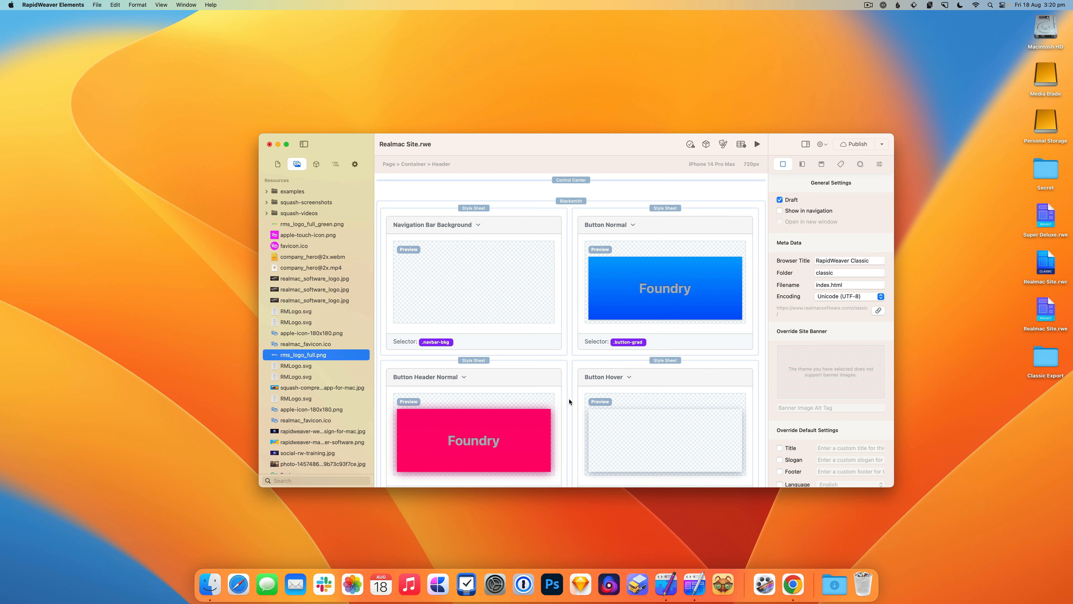
- Switch to RapidWeaver Classic and look through the resources of the Realmac Site.rwc project
left_click(663, 573)
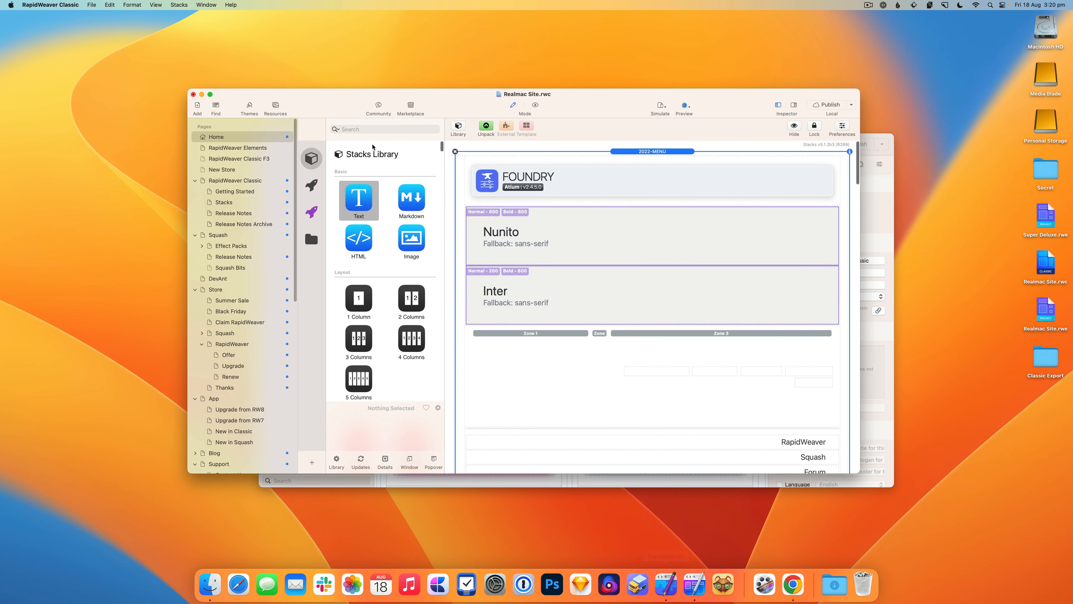
left_click(275, 105)
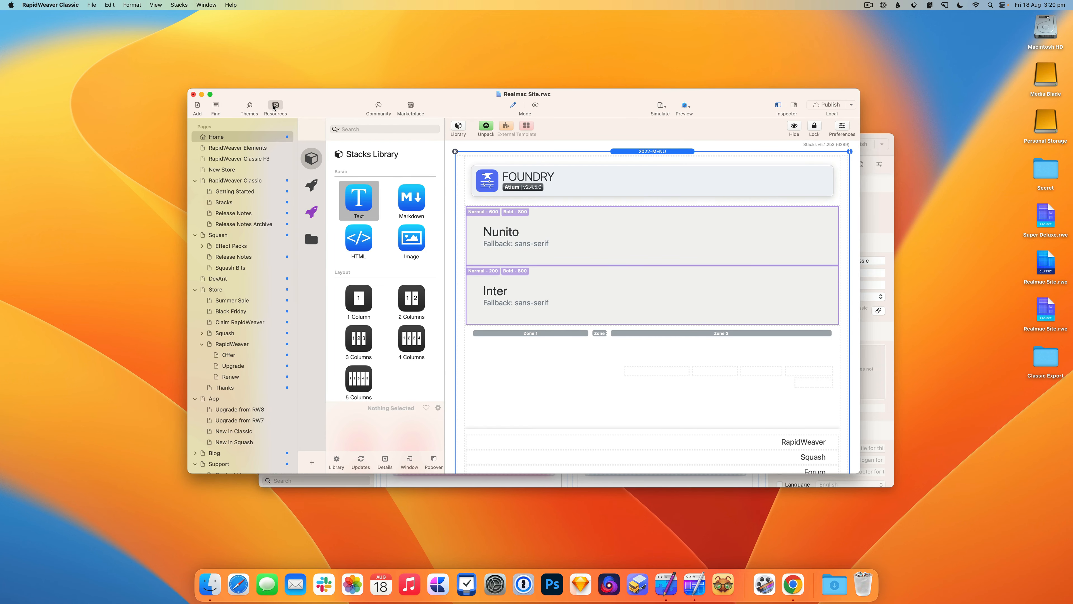
key("Right")
key("Right")
key("Left")
key("Down")
left_click(194, 179)
- Return to RapidWeaver Elements, look over the Realmac Site.rwe resources and hide the application
left_click(877, 337, "alt")
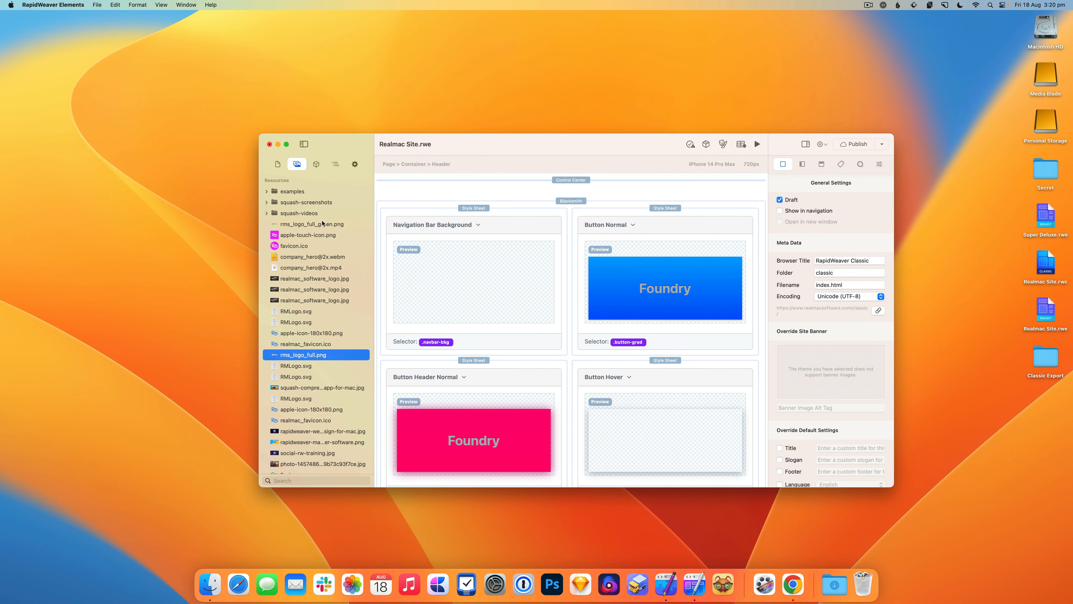
scroll(315, 338, "down", 1)
scroll(314, 359, "up", 1)
key("super+h")
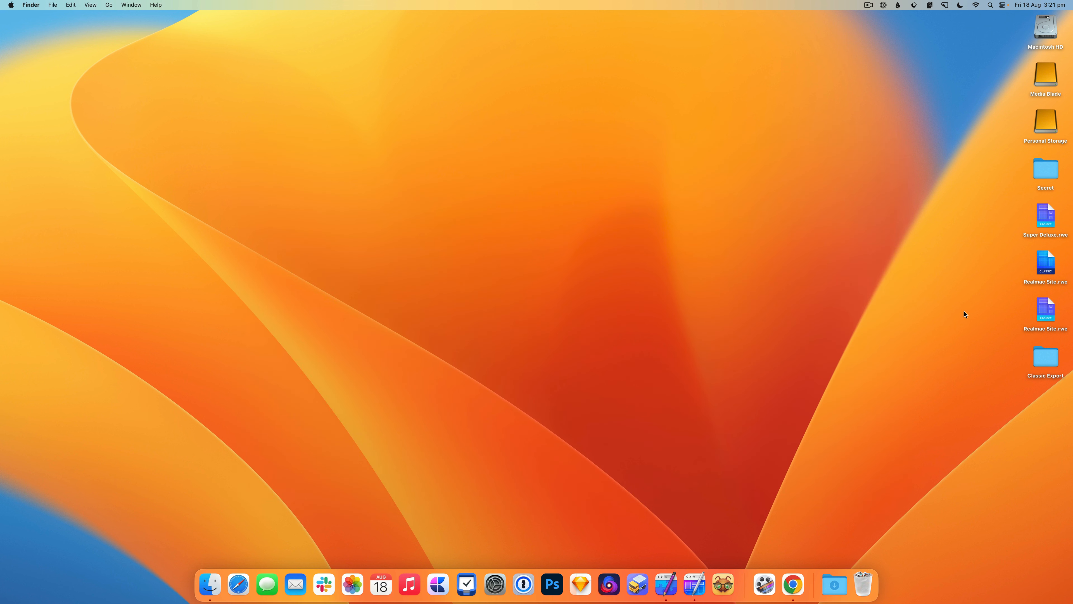
- Compare the file information of Realmac Site.rwc and Realmac Site.rwe on the desktop, then close both info windows
left_click(1042, 269)
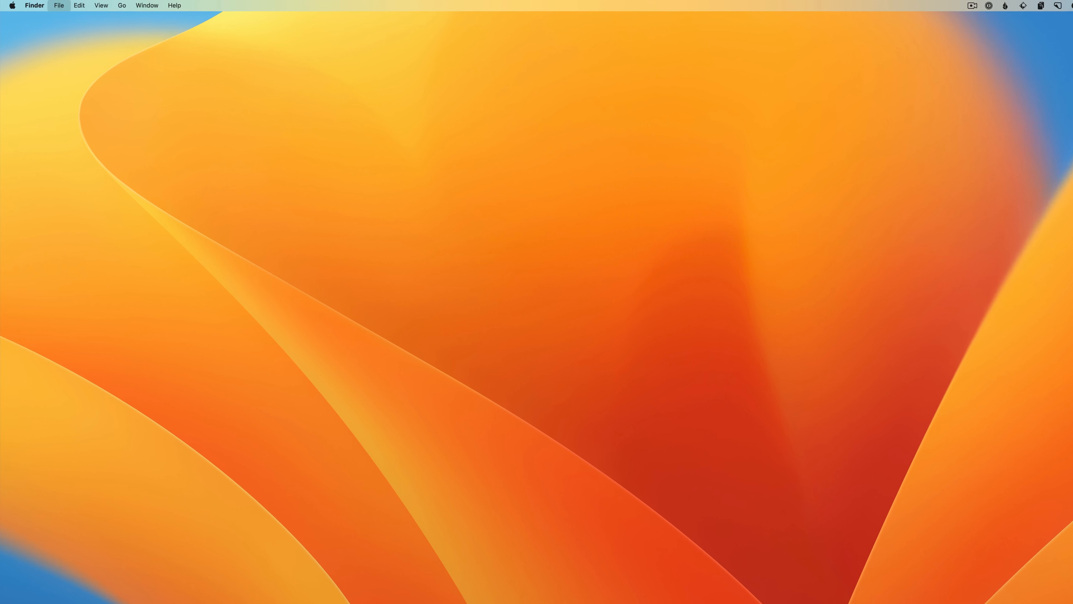
key("super+i")
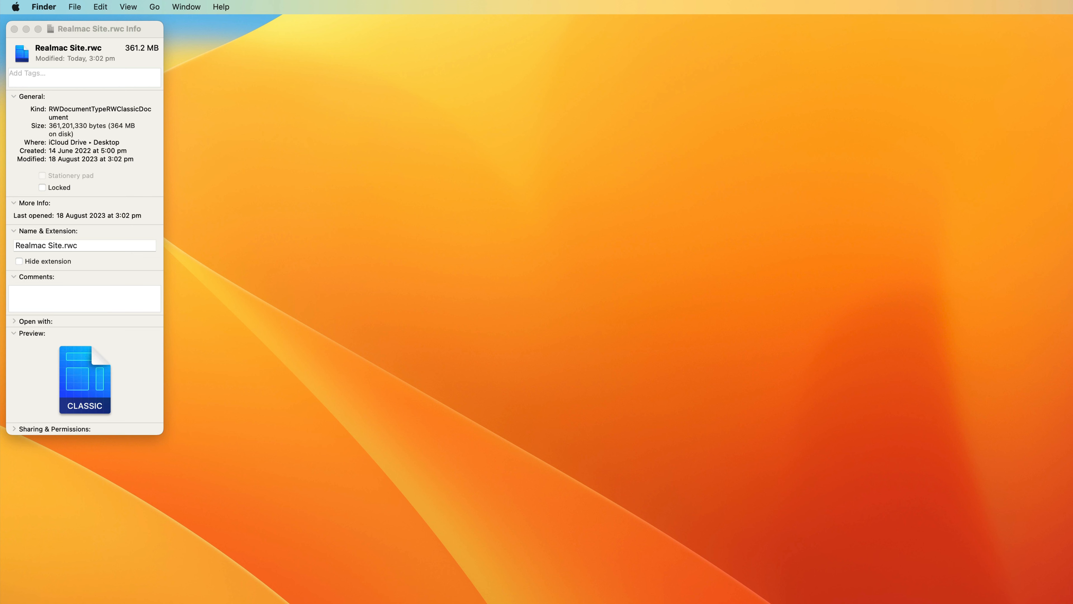
key("super+i")
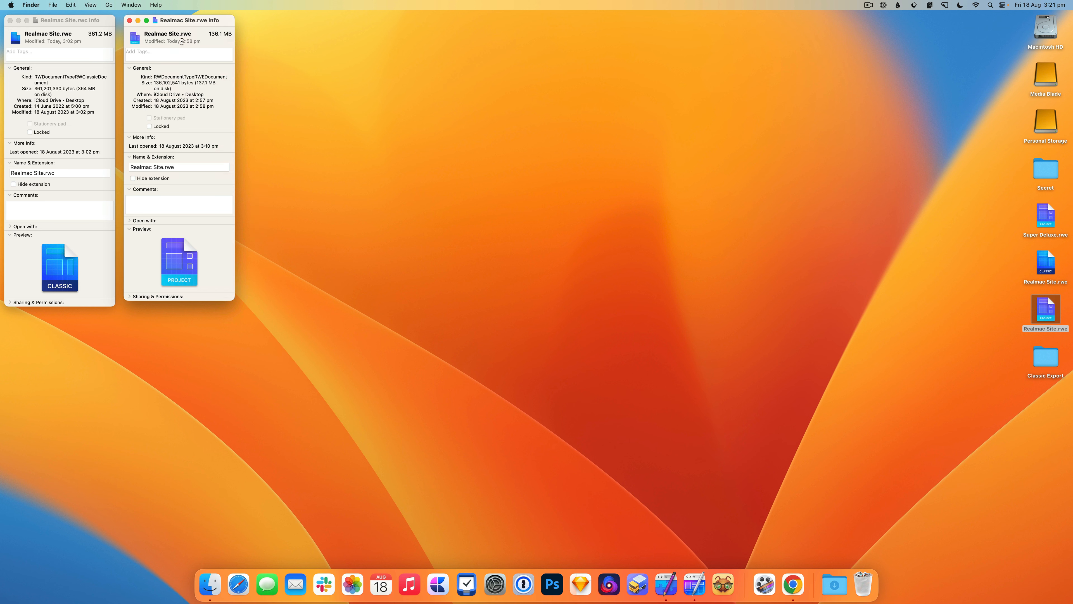
left_click_drag(191, 22, 192, 27)
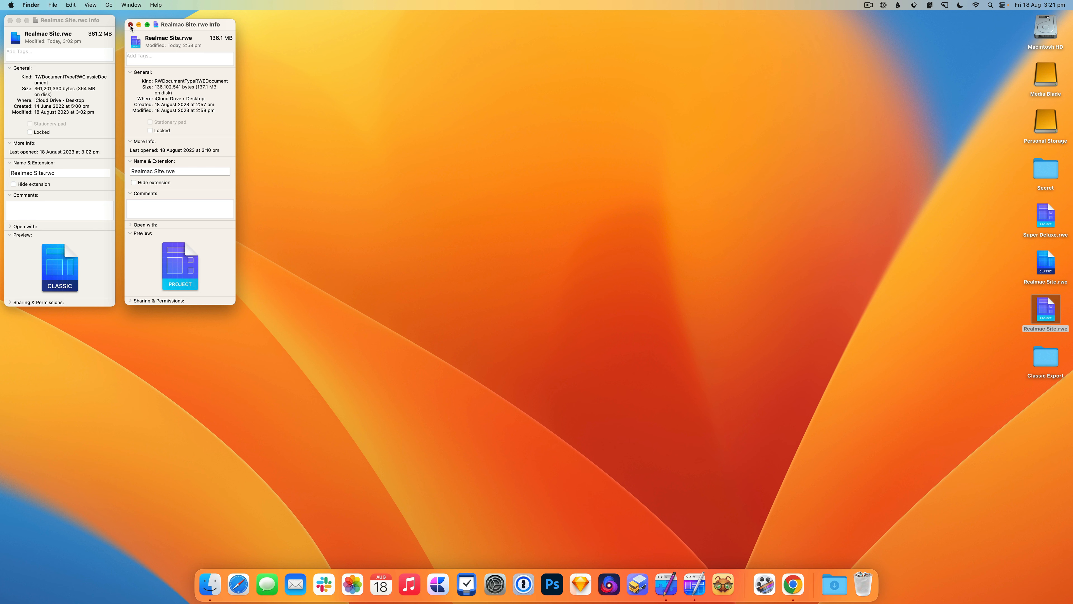
left_click(130, 25)
left_click(11, 21)
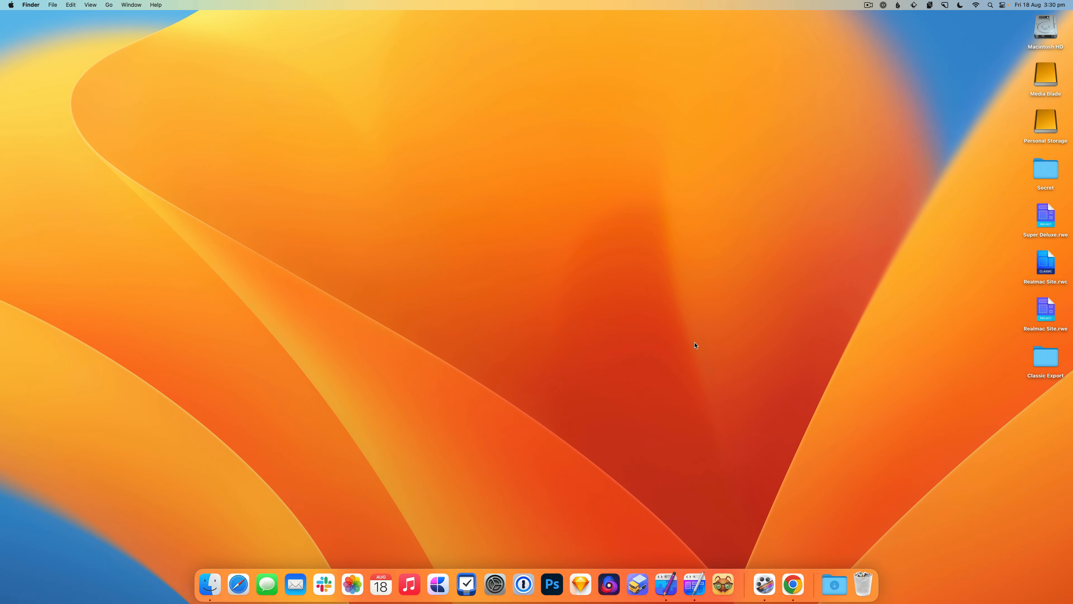
- Switch to the Super Deluxe.rwe project in RapidWeaver Elements and enlarge its window
left_click(694, 584)
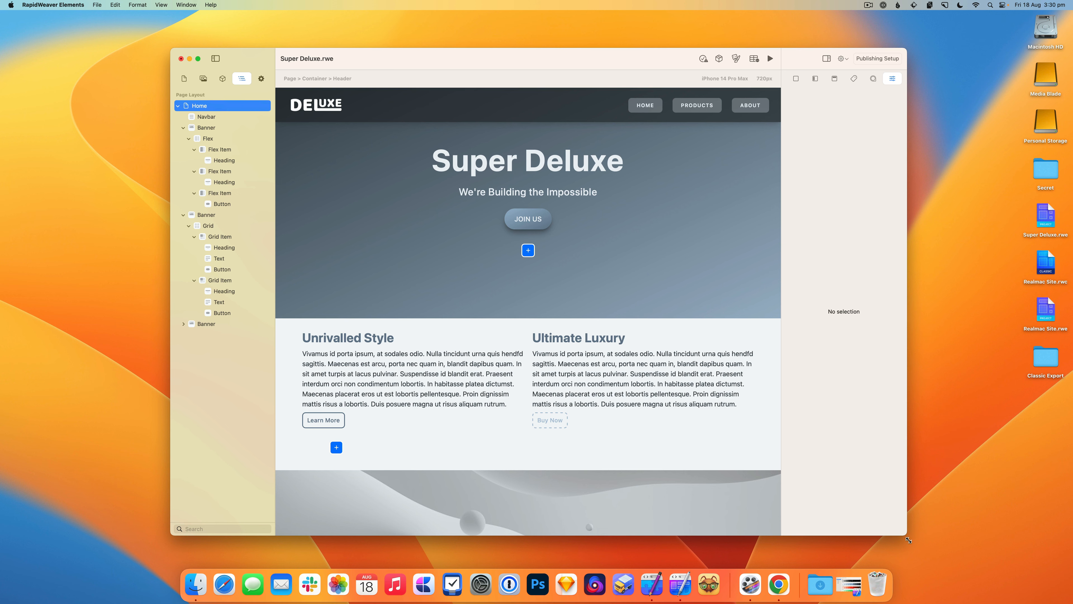
left_click_drag(907, 536, 914, 555)
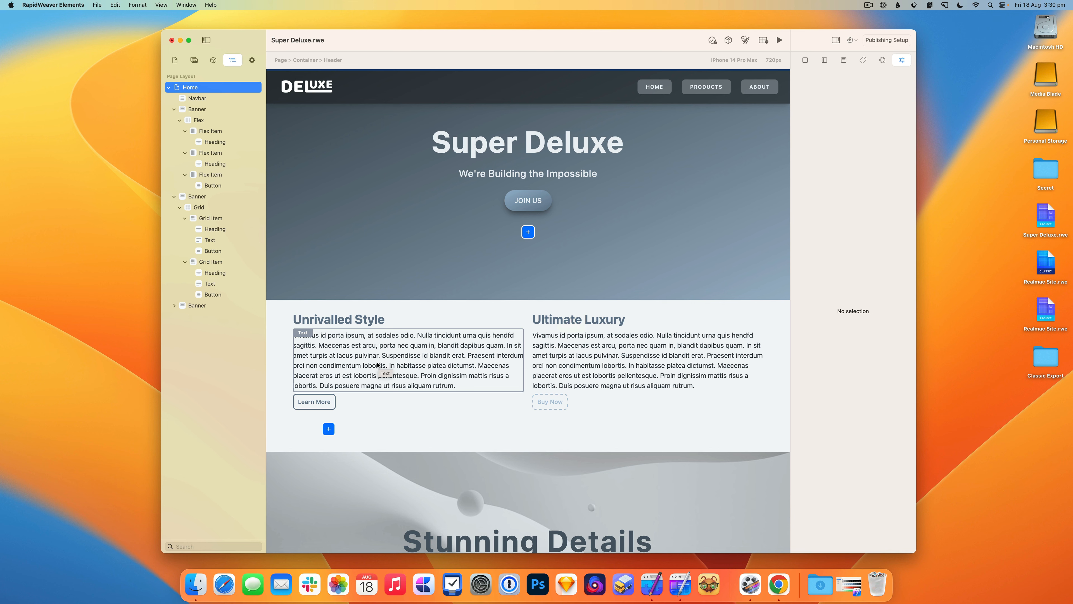
- Move the Unrivalled Style text into the Ultimate Luxury column, then move a text block back under Unrivalled Style
left_click_drag(378, 364, 596, 366)
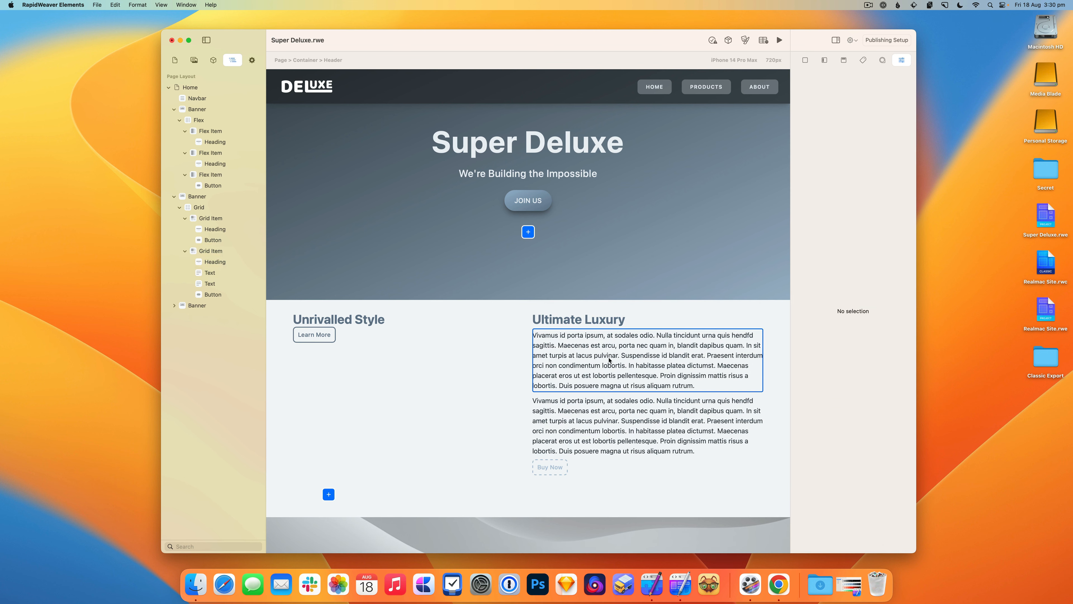
left_click_drag(664, 385, 455, 329)
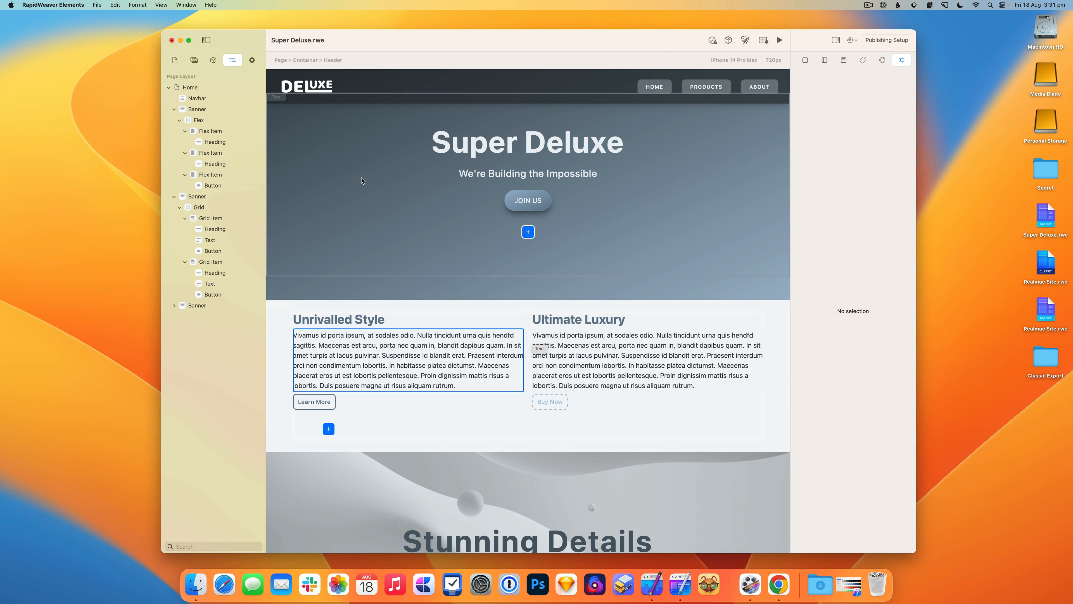
- Adjust the first Banner's background gradient, setting From to the palette's third-lightest shade and To to its third-darkest shade
left_click(197, 99)
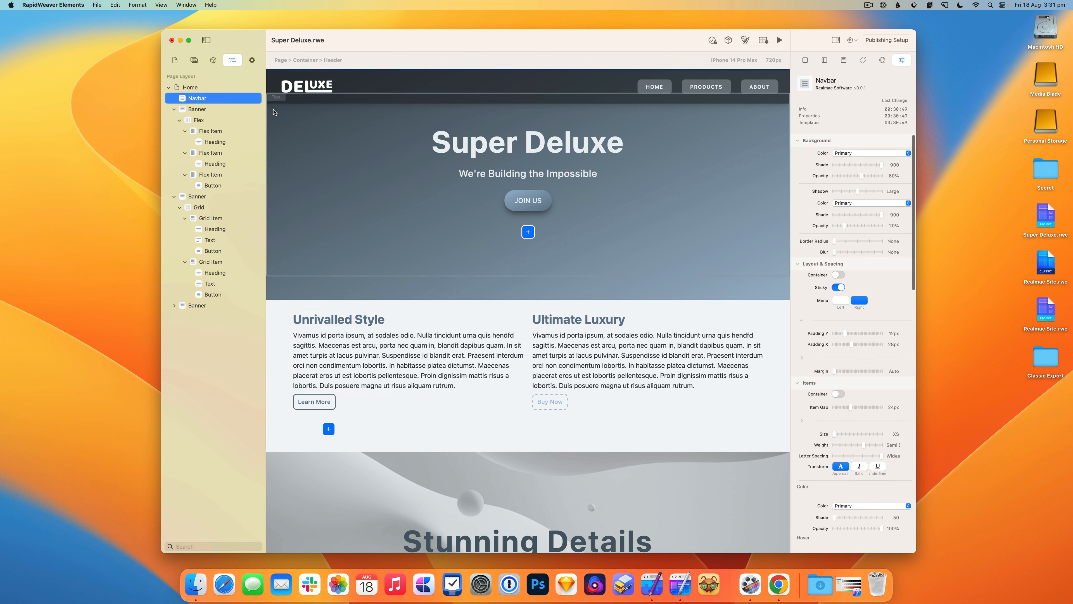
left_click(220, 110)
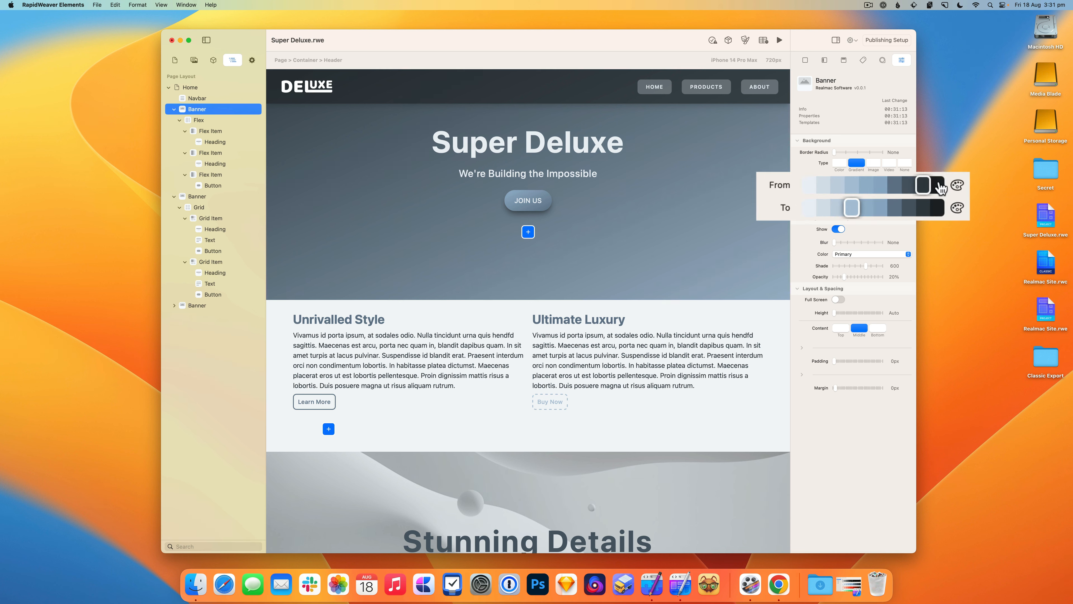
left_click(880, 191)
left_click(814, 186)
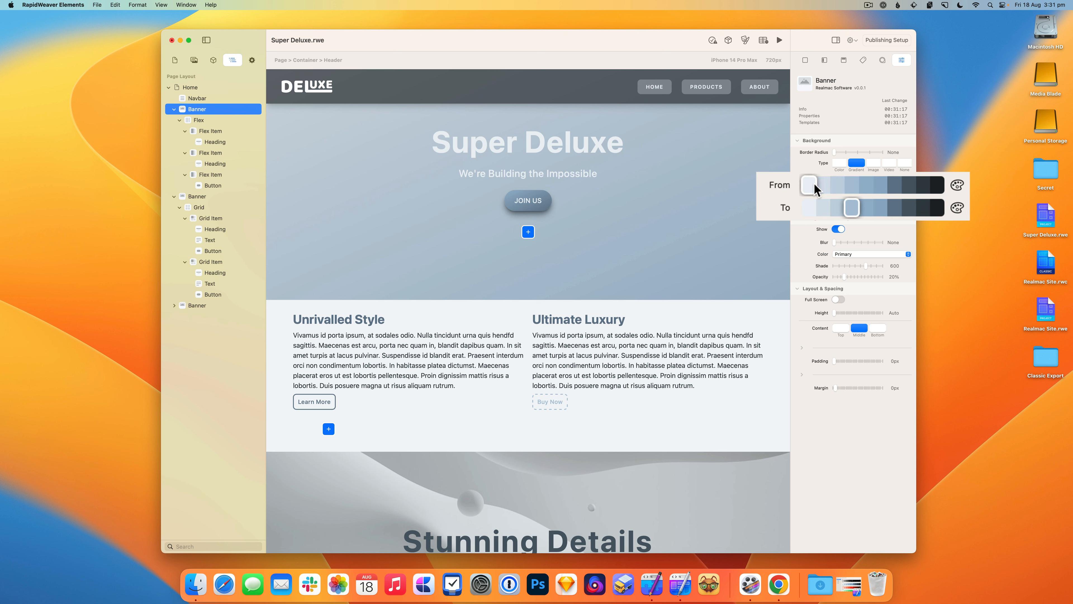
left_click(895, 185)
left_click(912, 186)
left_click(926, 189)
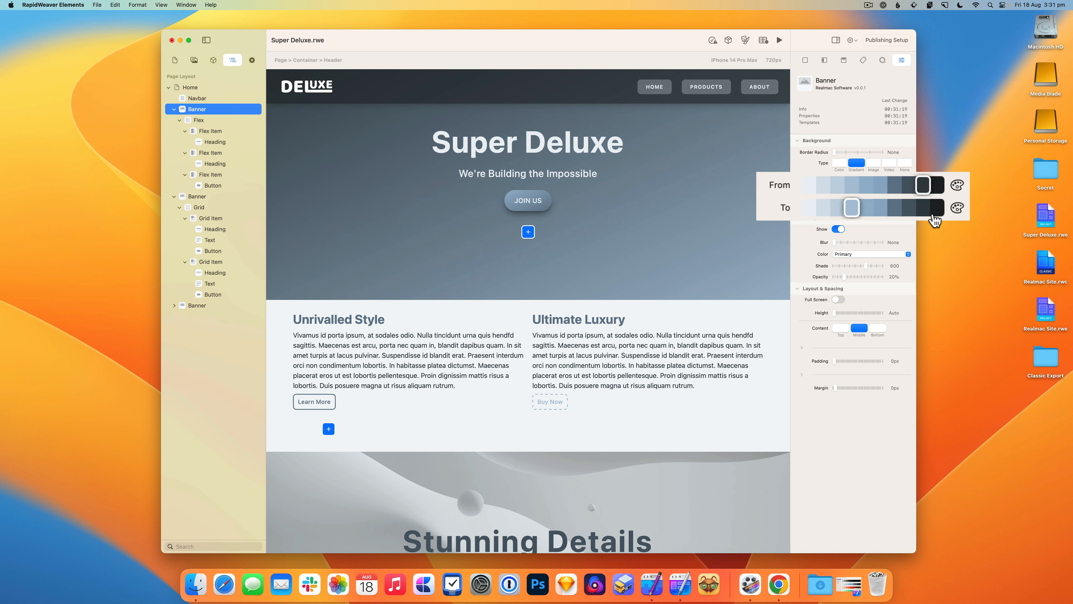
left_click(936, 210)
left_click_drag(931, 210, 821, 219)
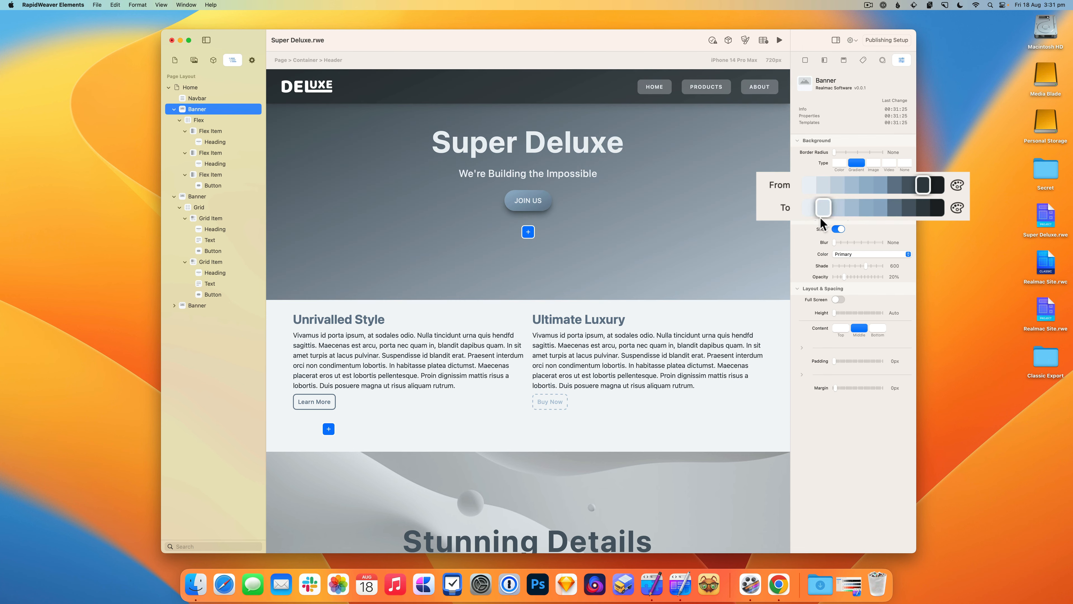
left_click_drag(921, 188, 836, 188)
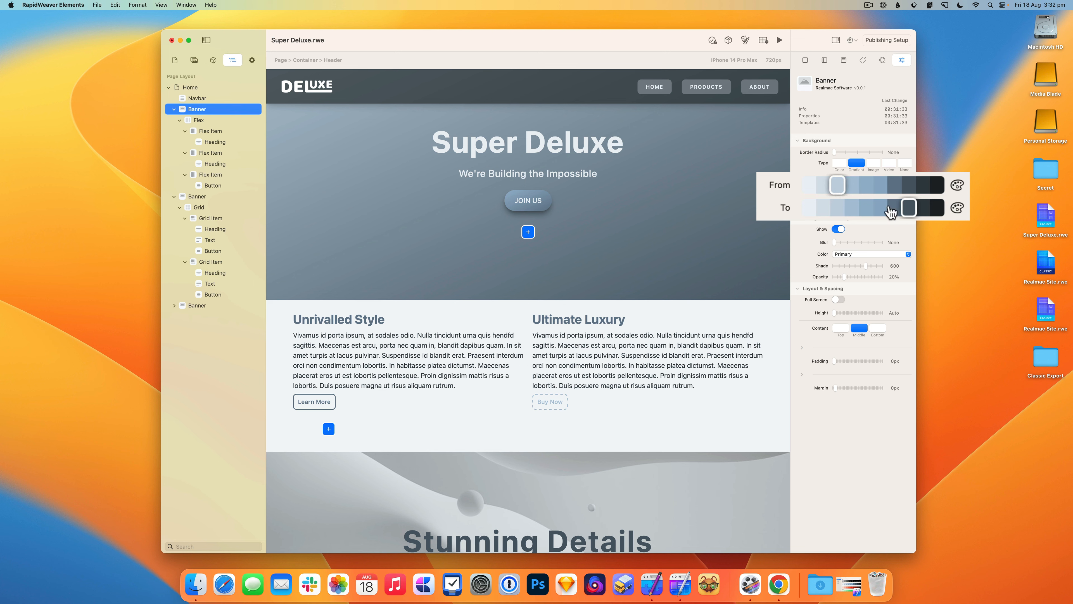
mouse_move(904, 211)
left_mouse_down()
mouse_move(894, 209)
mouse_move(905, 211)
left_mouse_up()
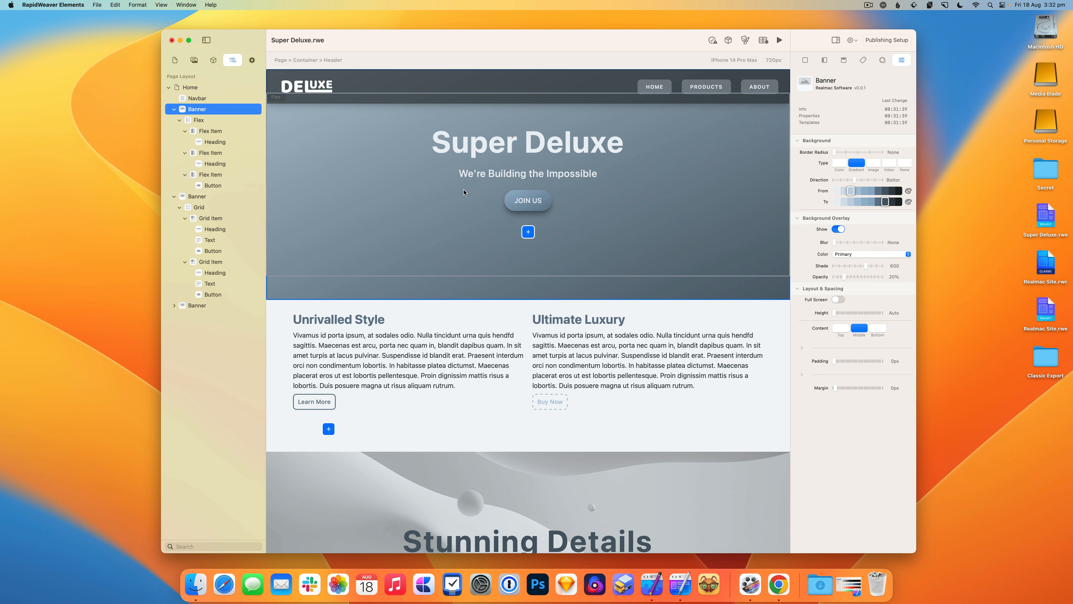
- Apply the red palette to the To colour of the banner's background gradient
left_click(908, 202)
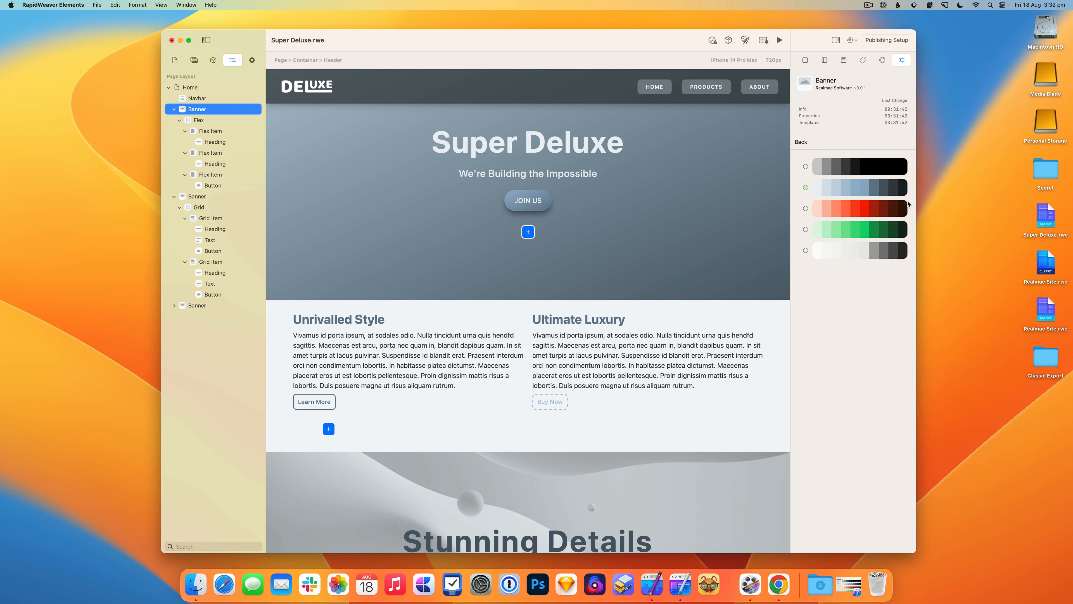
left_click(806, 208)
left_click(805, 142)
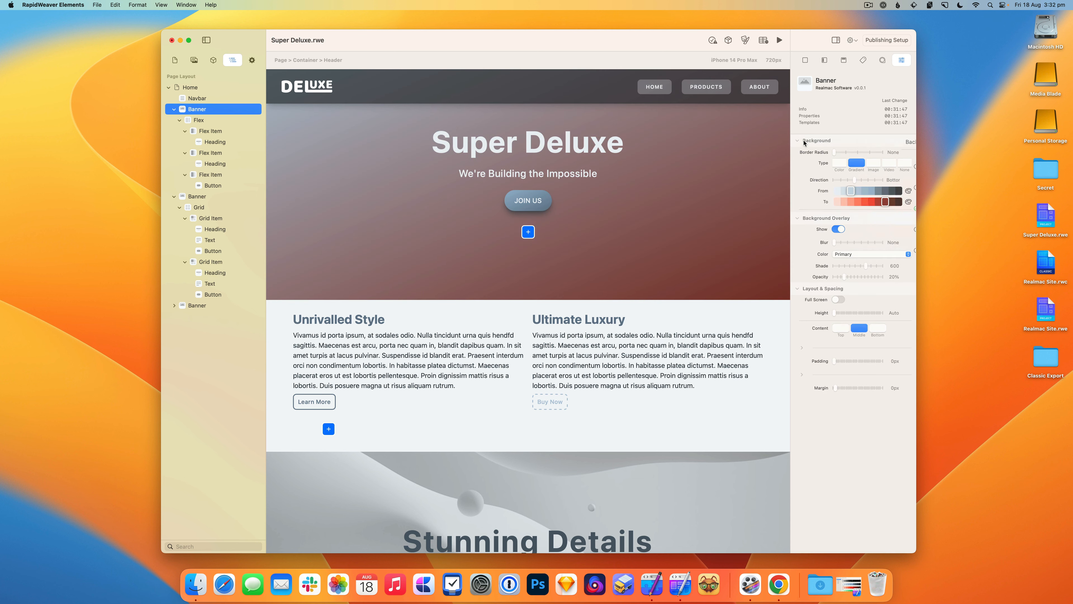
- Try the green palette on the banner gradient's From colour, then restore the blue palette
left_click(908, 195)
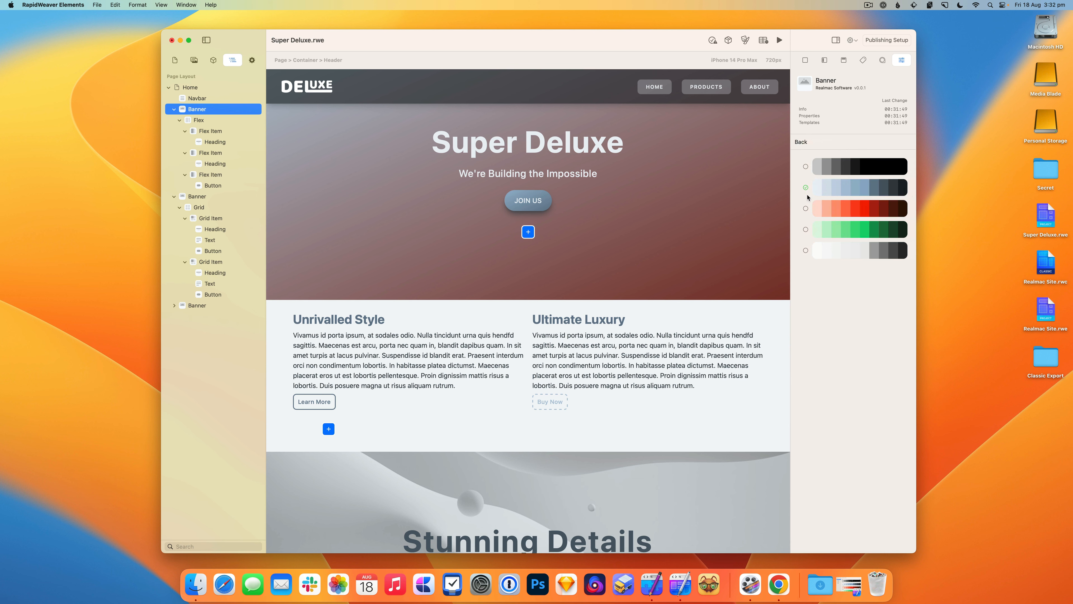
left_click(806, 229)
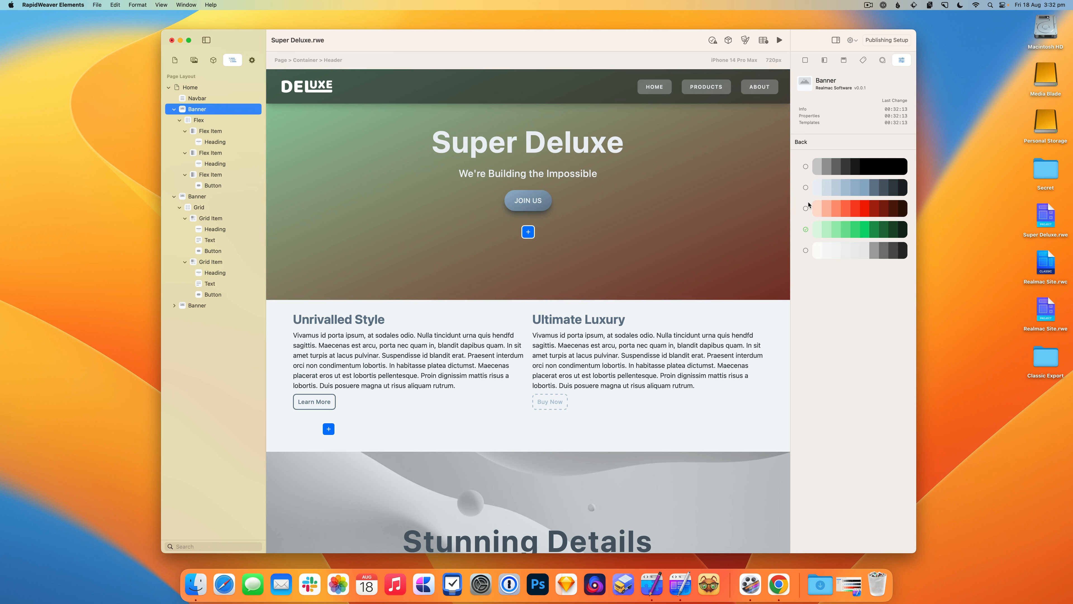
left_click(805, 189)
left_click(802, 143)
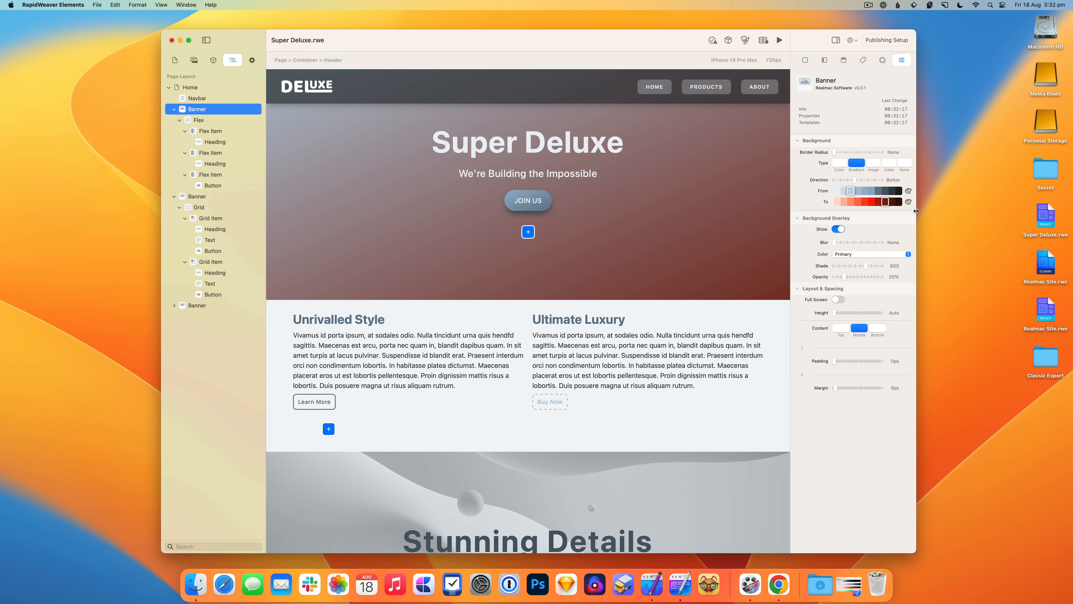
- Restore the blue palette for the banner gradient's To colour
left_click(909, 190)
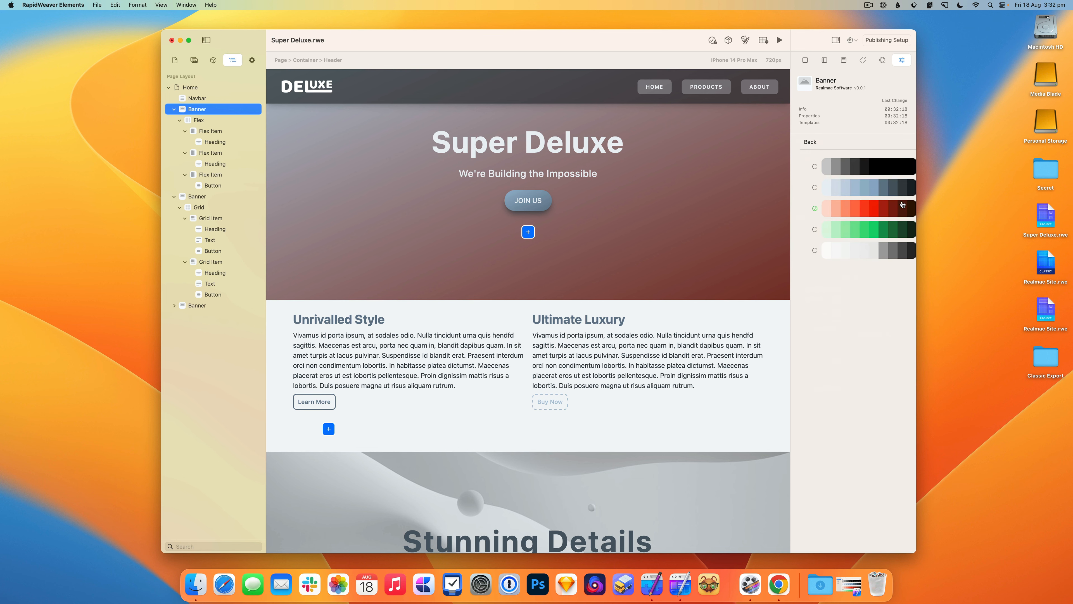
left_click(806, 188)
left_click(797, 141)
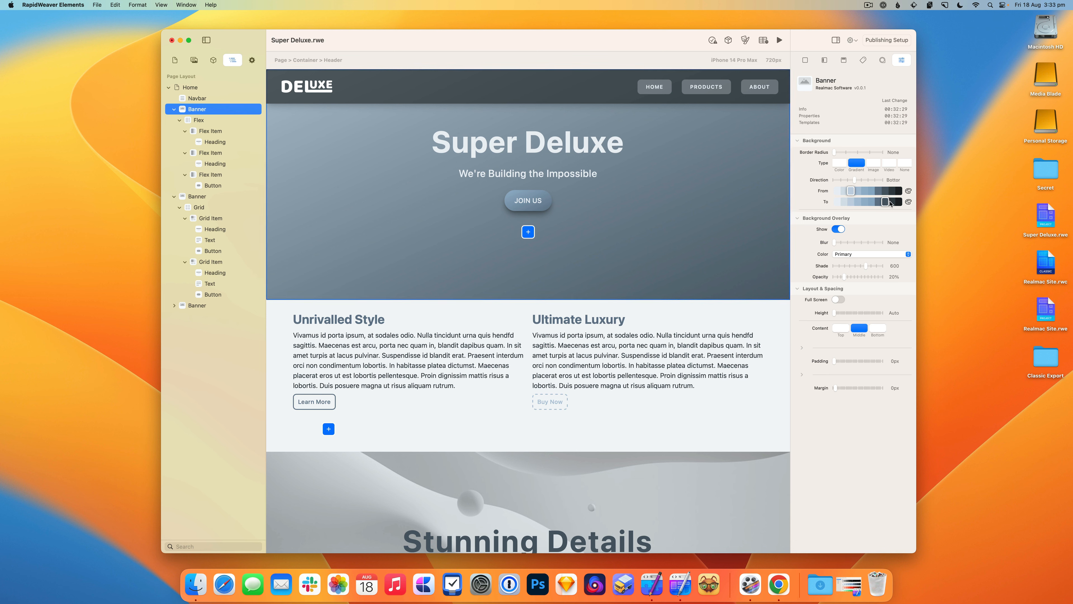
- Open the theme's colour settings and examine the black, primary, secondary, tertiary and white palettes
left_click(744, 41)
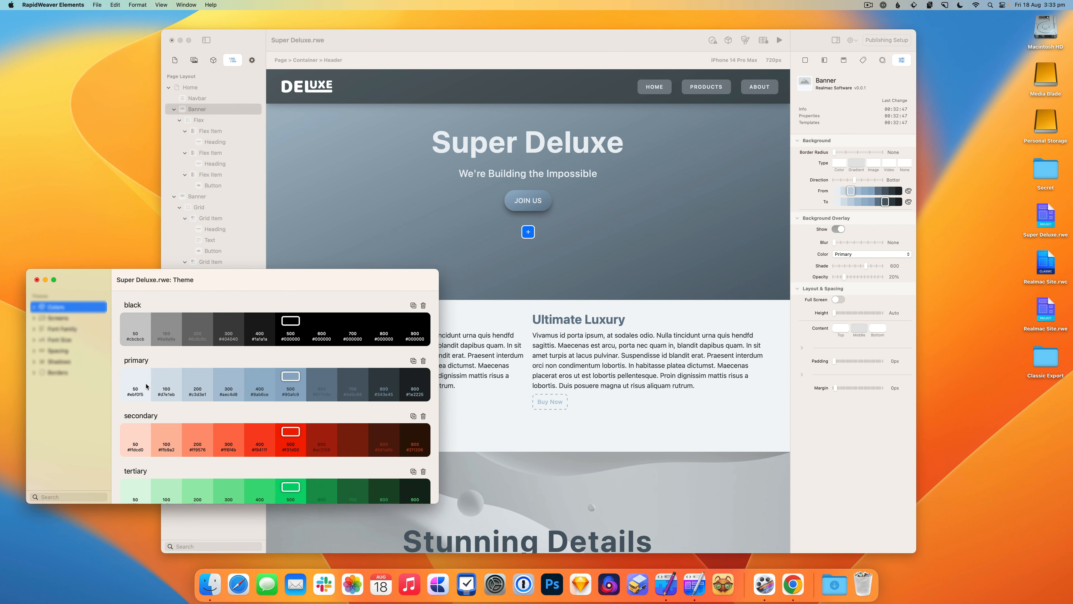
scroll(213, 377, "down", 2)
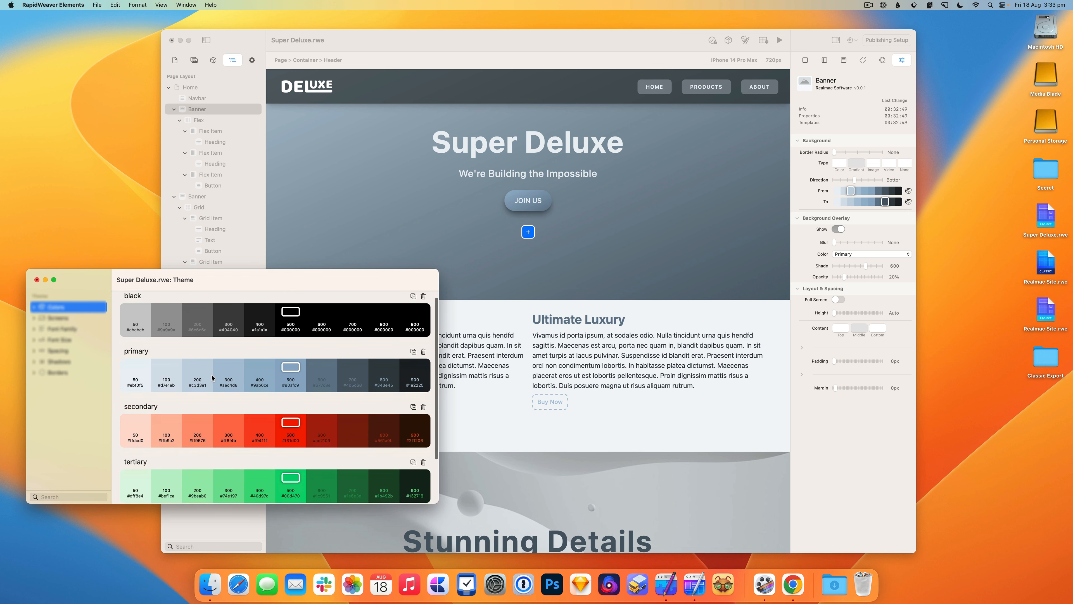
scroll(212, 378, "down", 4)
scroll(212, 378, "up", 5)
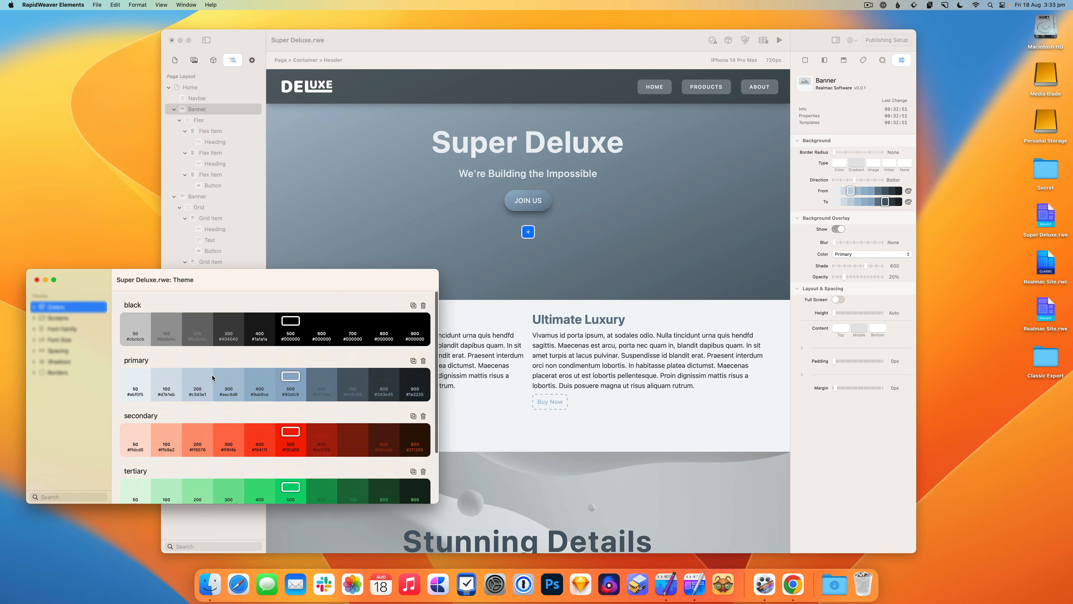
scroll(212, 380, "down", 5)
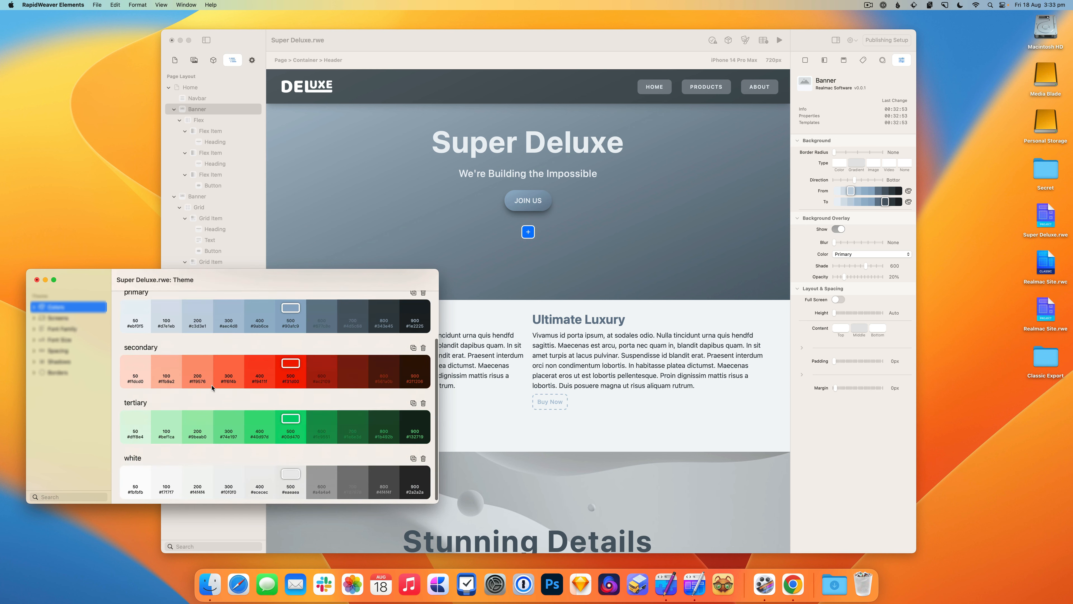
scroll(212, 388, "up", 5)
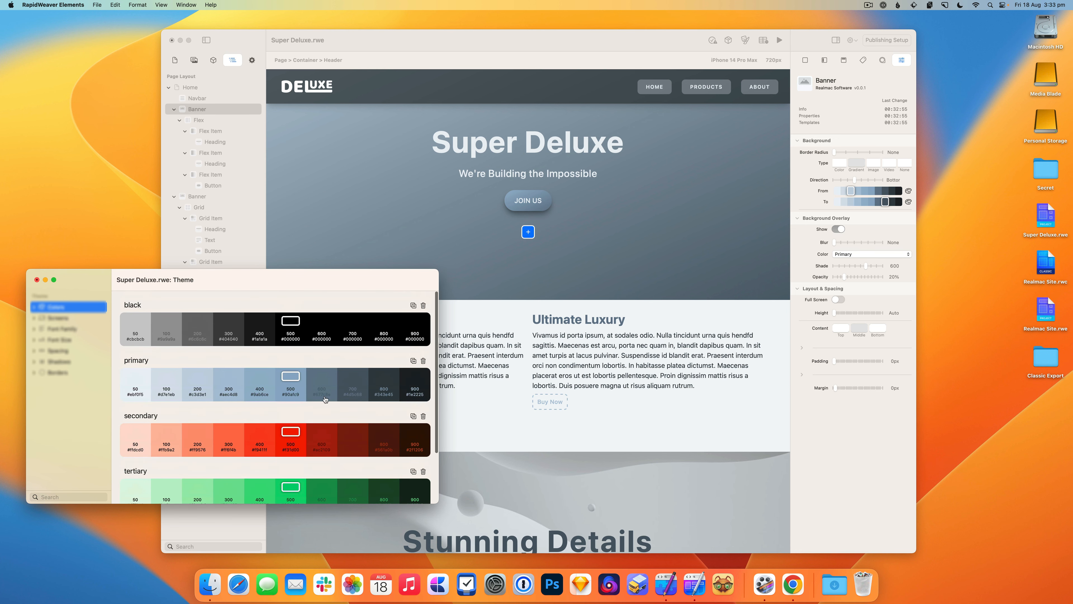
- Duplicate the primary colour palette in the theme and delete the copy
left_click(413, 362)
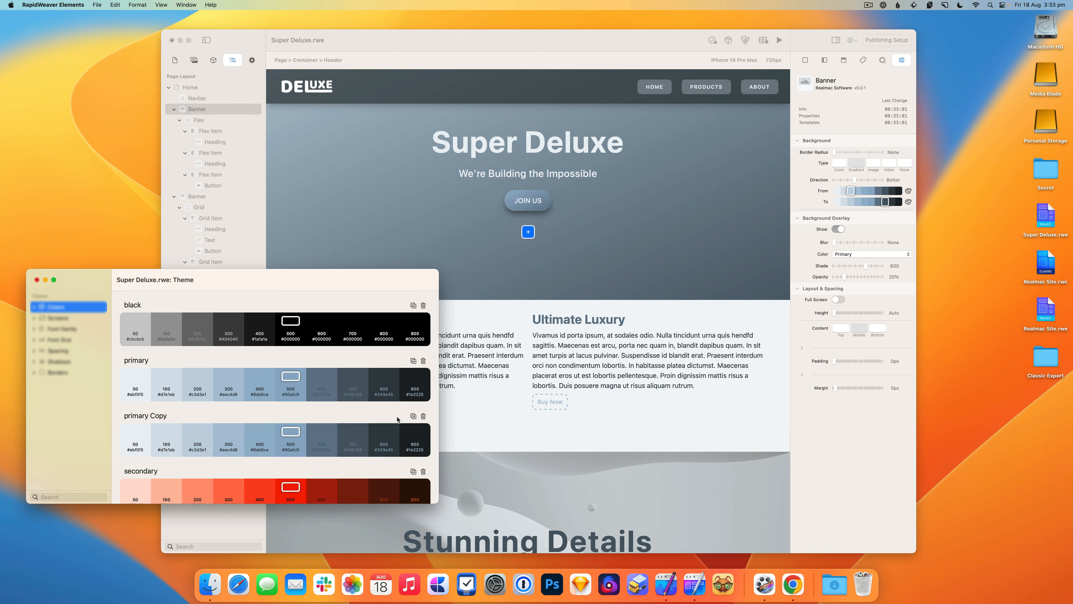
left_click(423, 416)
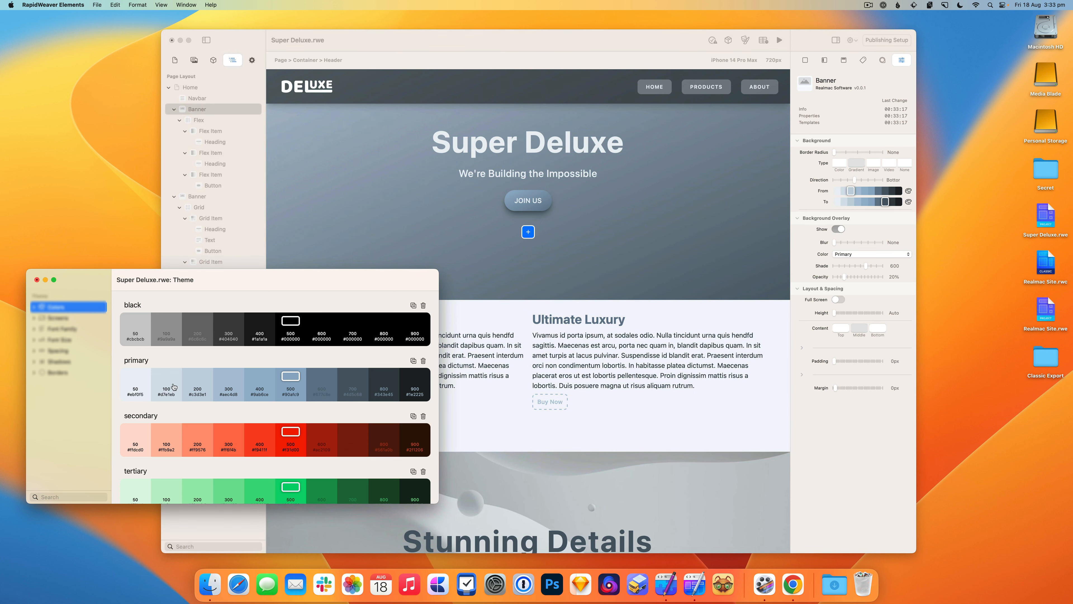
- Shift the base colour of the theme's primary palette to shade 400
left_click(267, 382)
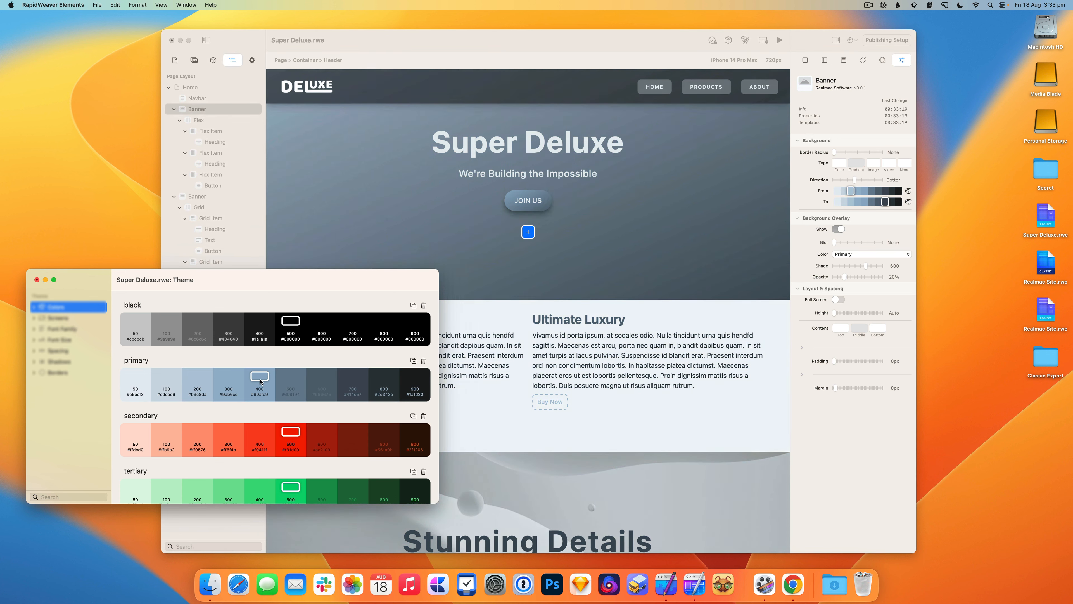
- Try the primary palette's base colour at shades 100, 800, 900 and 50, and return it to shade 400
left_click(242, 381)
left_click(181, 378)
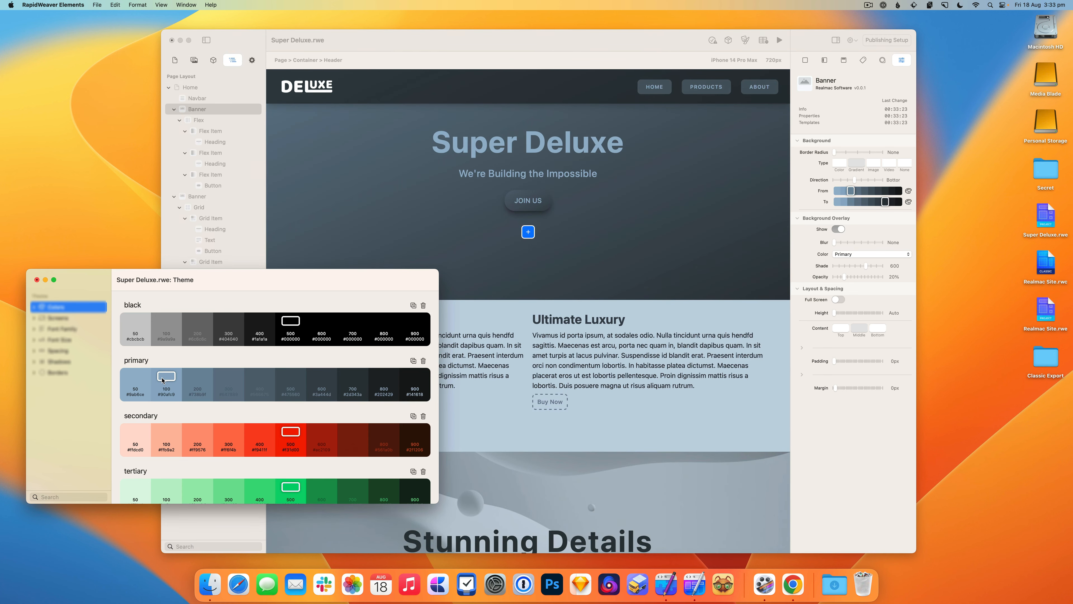
left_click(388, 385)
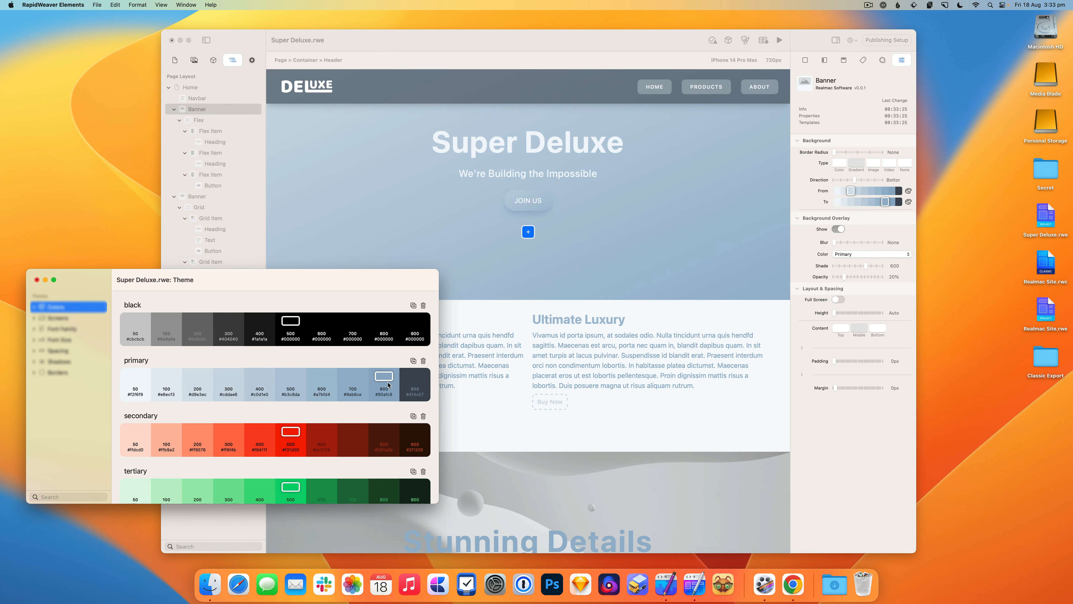
left_click(402, 383)
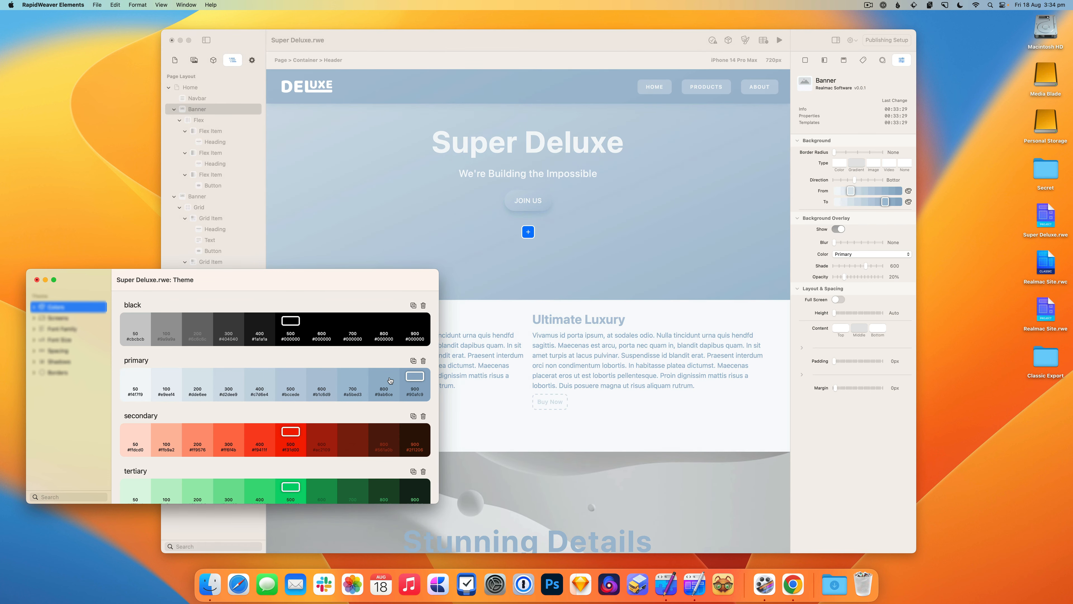
left_click(298, 383)
left_click(261, 382)
left_click(228, 382)
left_click(197, 382)
left_click(211, 381)
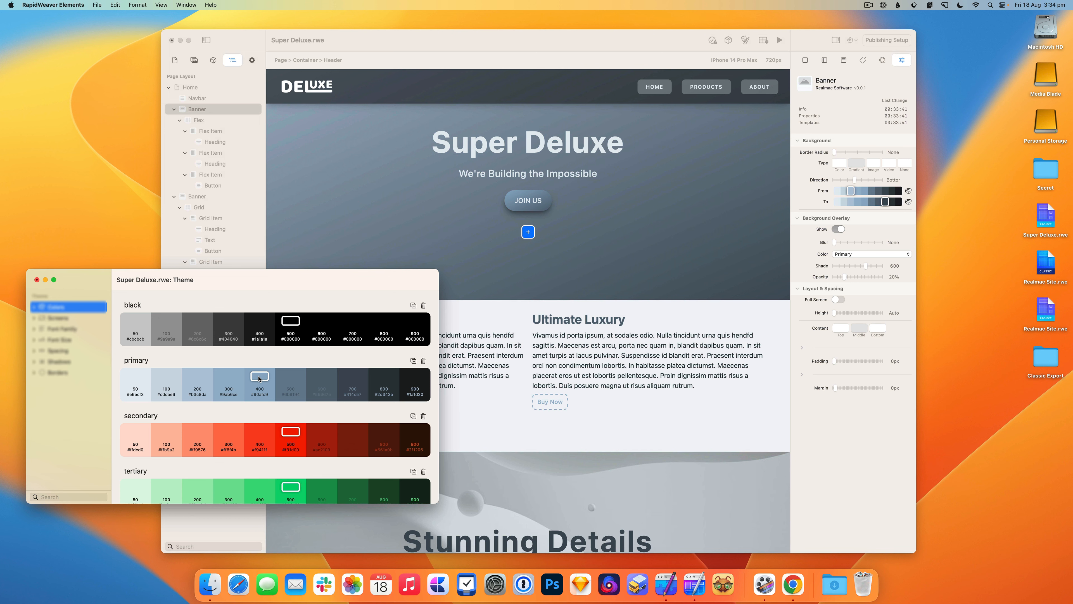
left_click_drag(260, 378, 137, 380)
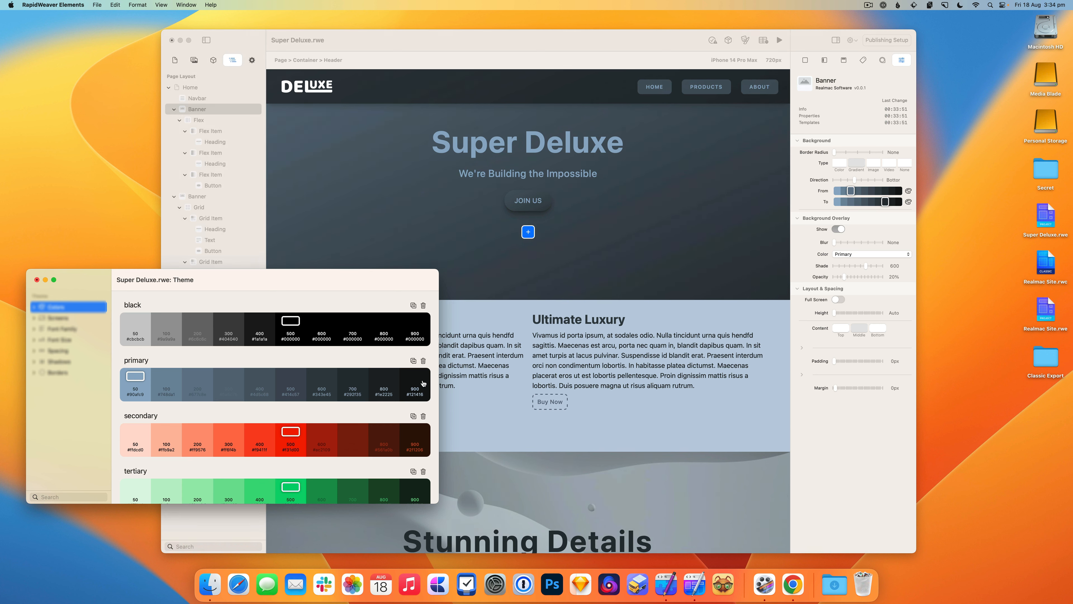
left_click(260, 380)
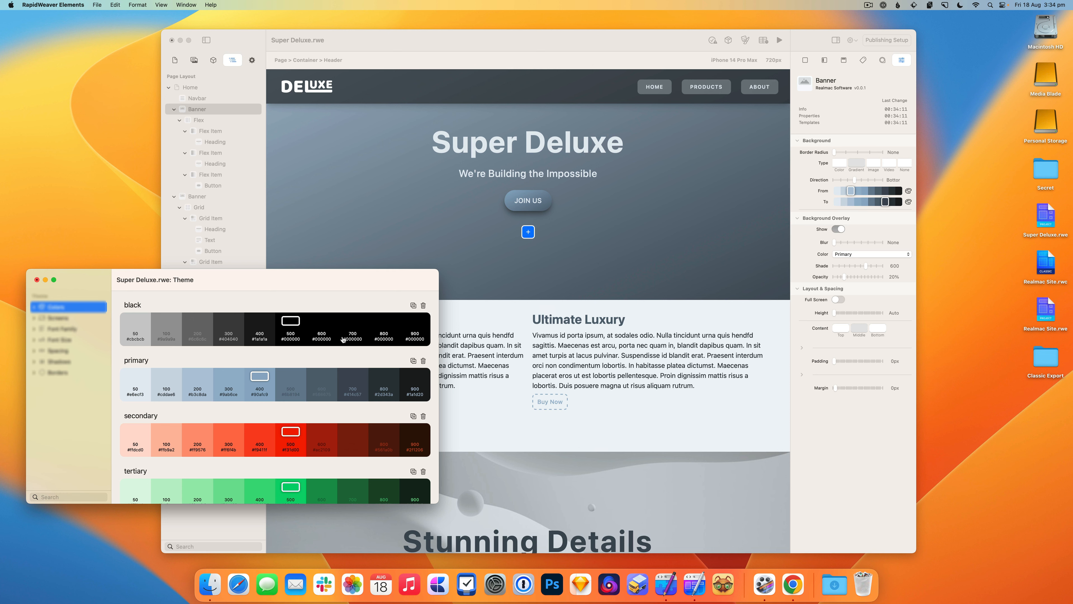
- Open the colour picker for the primary palette's base colour at shade 400 and enlarge it
left_click(260, 378)
left_click_drag(952, 345, 951, 276)
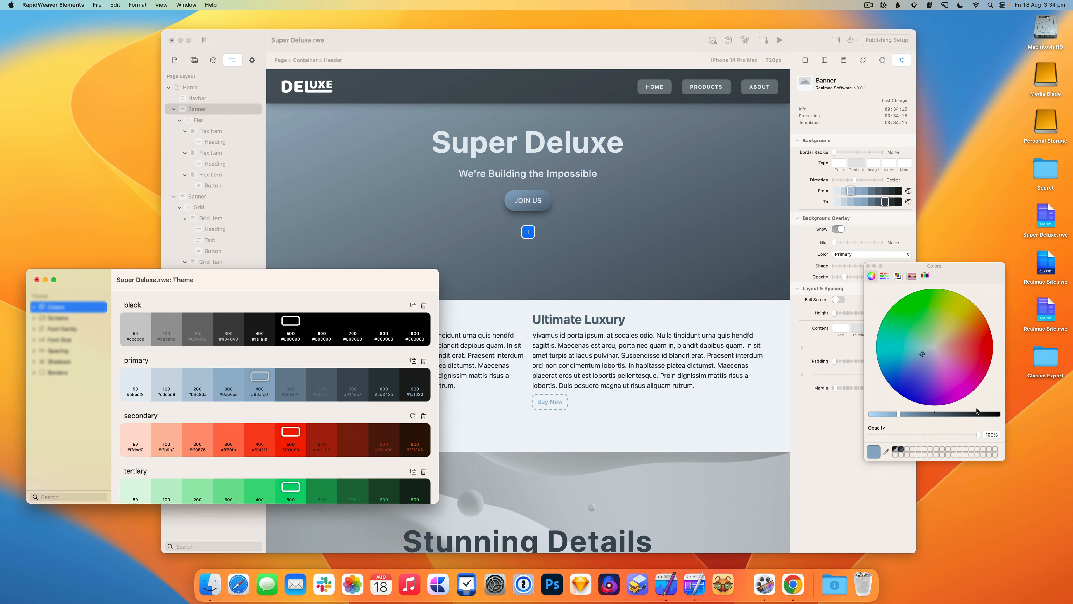
left_click_drag(1010, 458, 1011, 486)
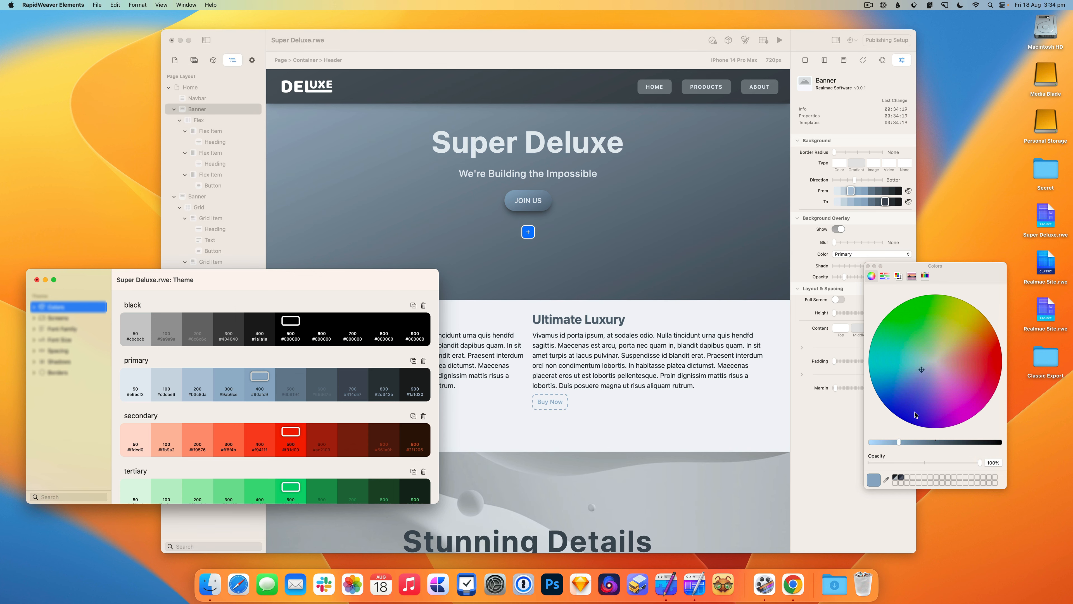
- Try magenta, golden yellow, bright blue and deep royal blue as the primary palette's base colour
left_click_drag(937, 389, 965, 425)
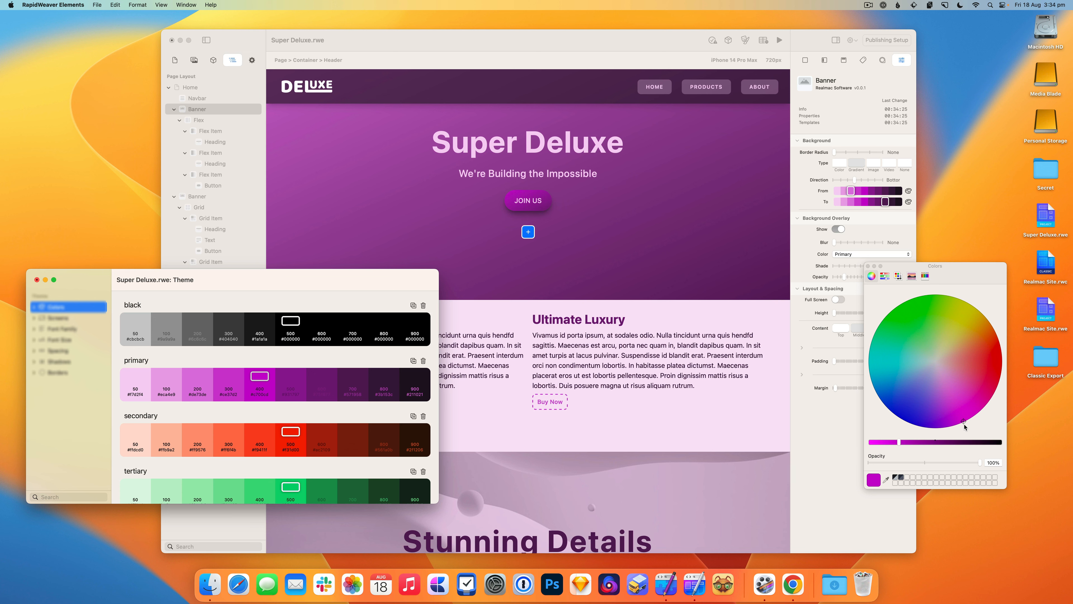
left_click_drag(965, 424, 963, 334)
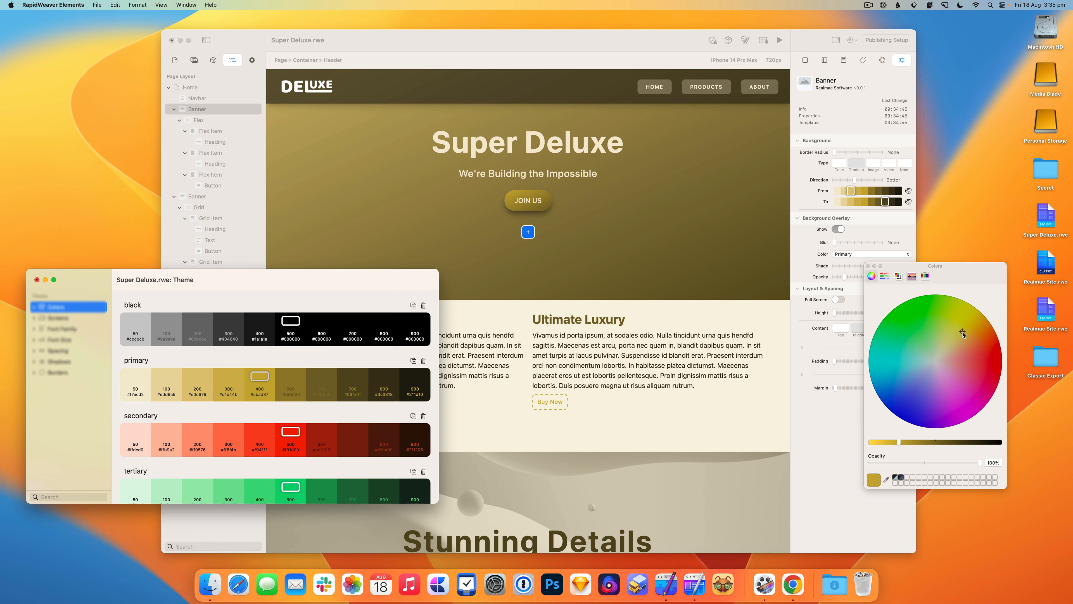
left_click_drag(963, 334, 902, 373)
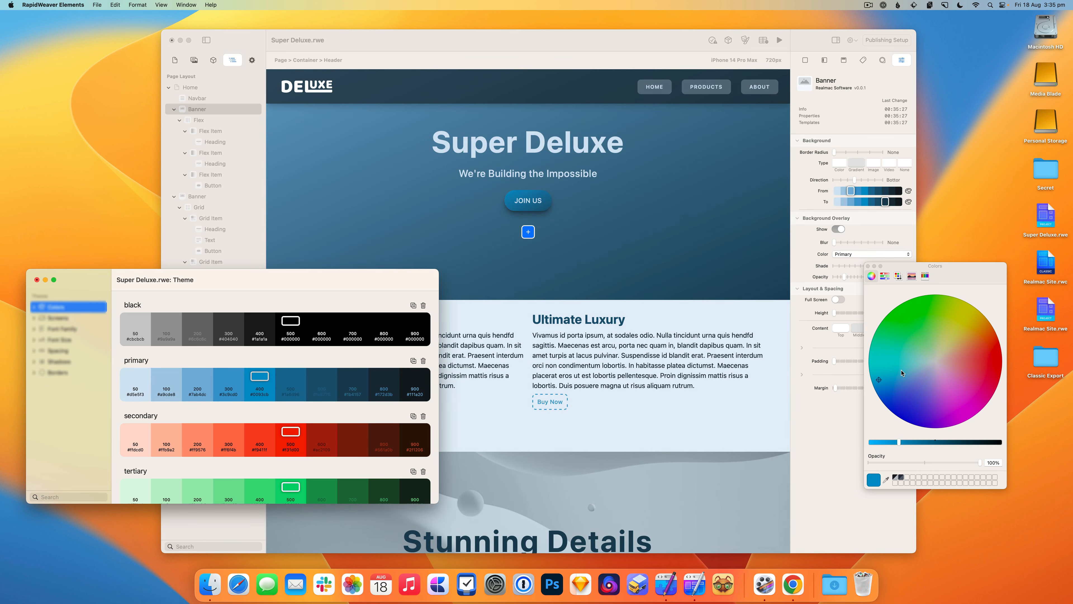
left_click_drag(901, 373, 876, 395)
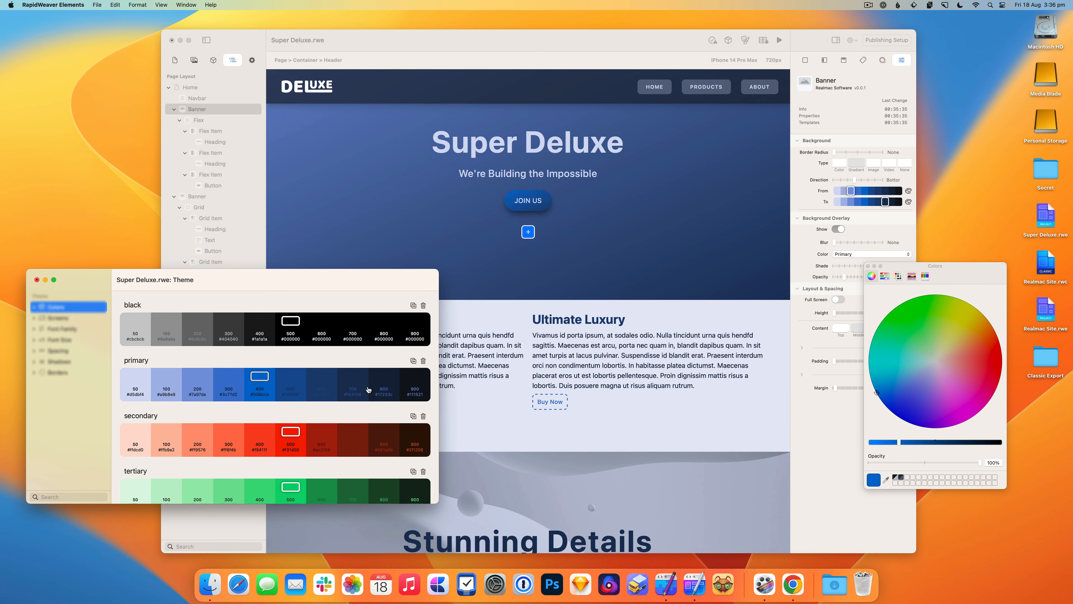
- Try the royal blue base colour at shades 100 and 800 of the primary palette, and return it to 400
left_click(166, 376)
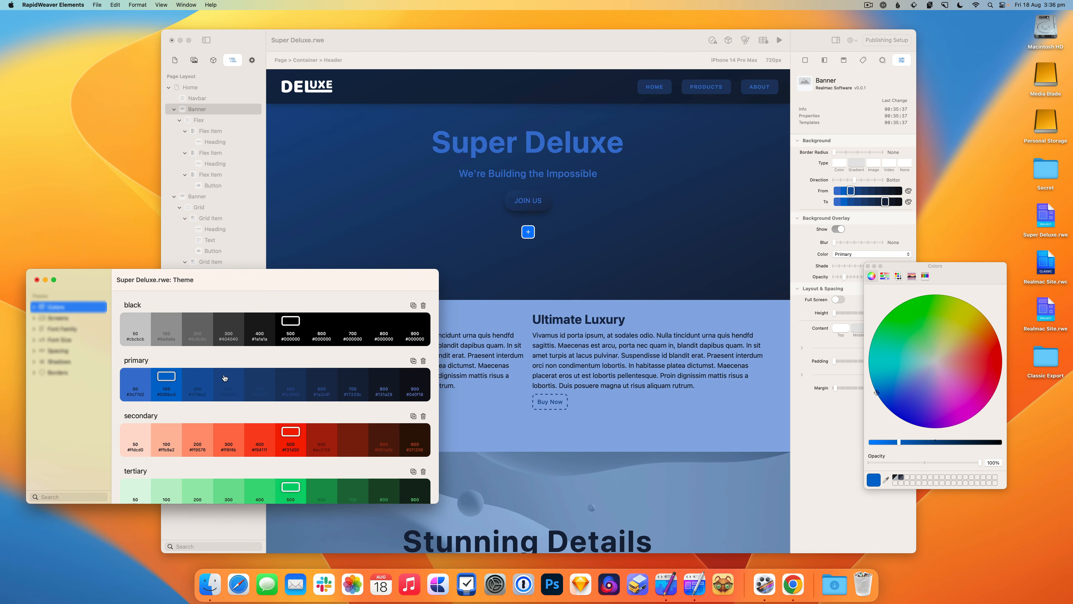
left_click(395, 382)
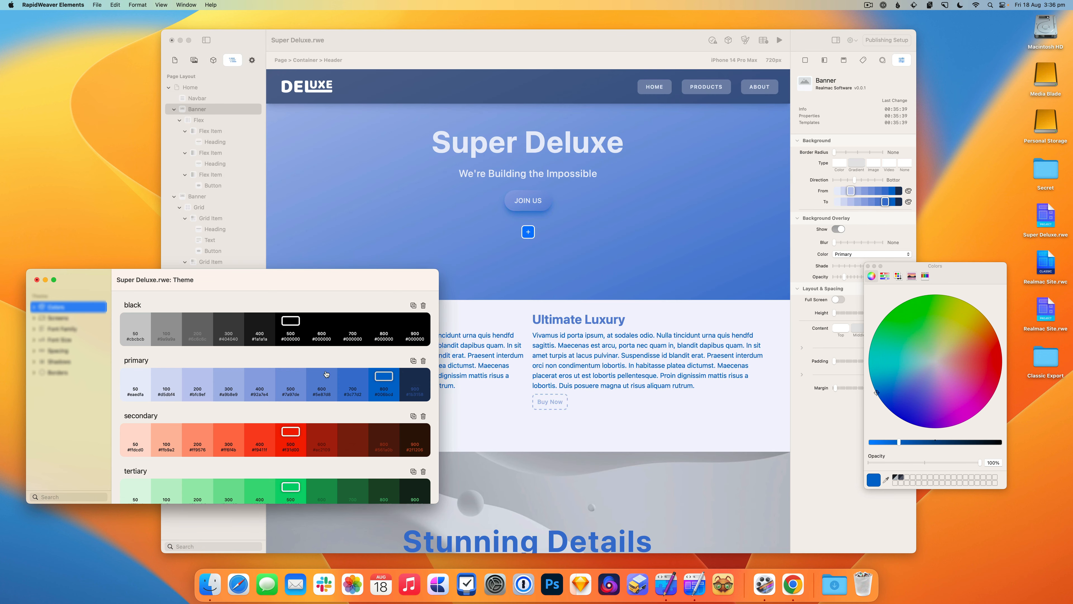
left_click(267, 378)
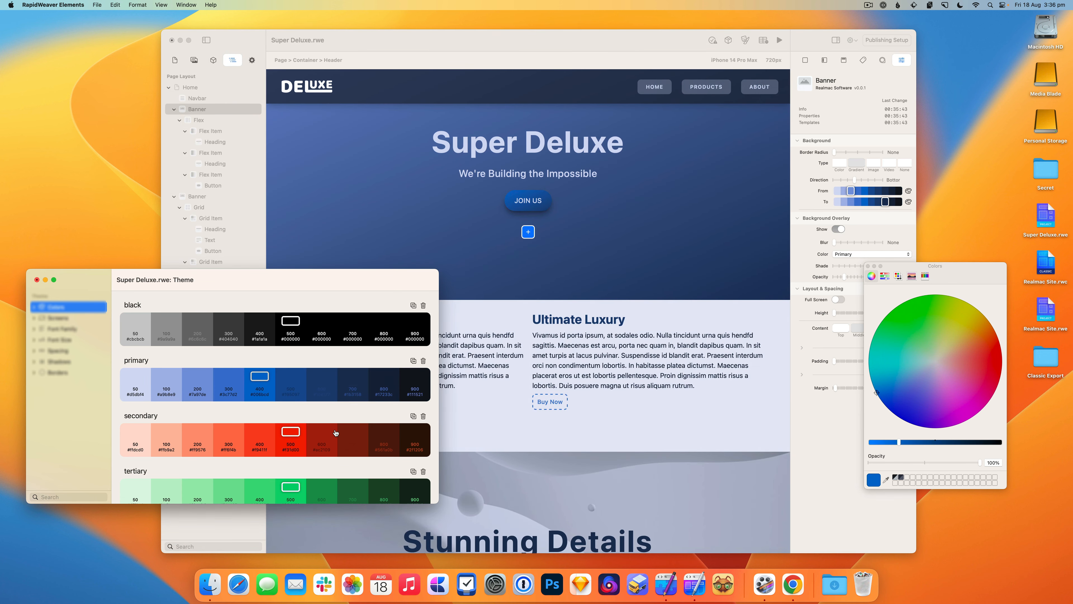
- Recolour the primary palette's base to a muted grey-blue and finally a vivid purple, and preview the page
mouse_move(926, 380)
left_mouse_down()
mouse_move(931, 367)
mouse_move(921, 371)
mouse_move(943, 387)
mouse_move(921, 372)
left_mouse_up()
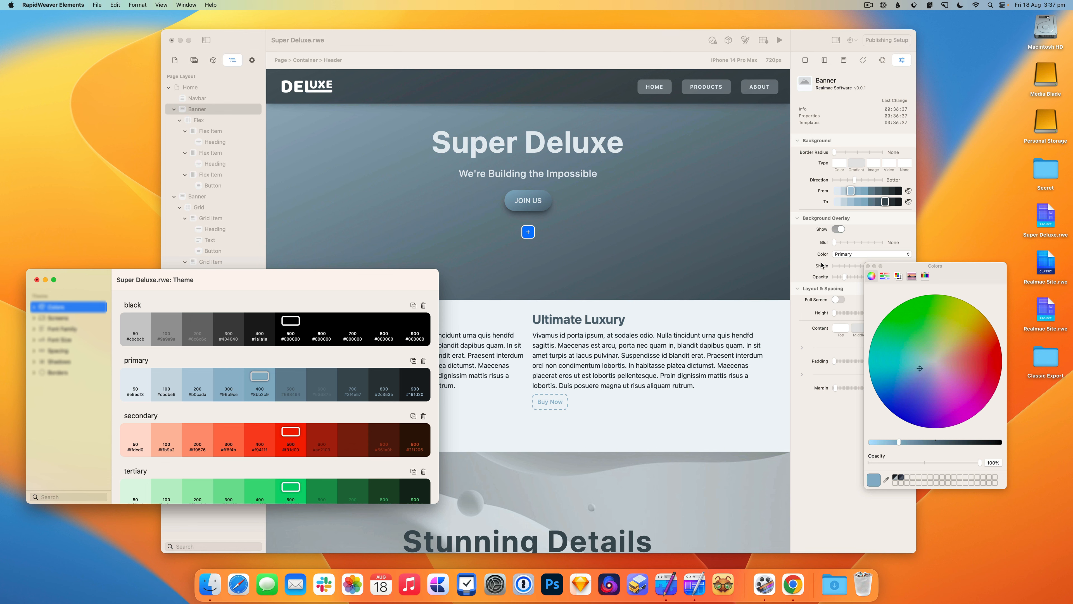
left_click(743, 230)
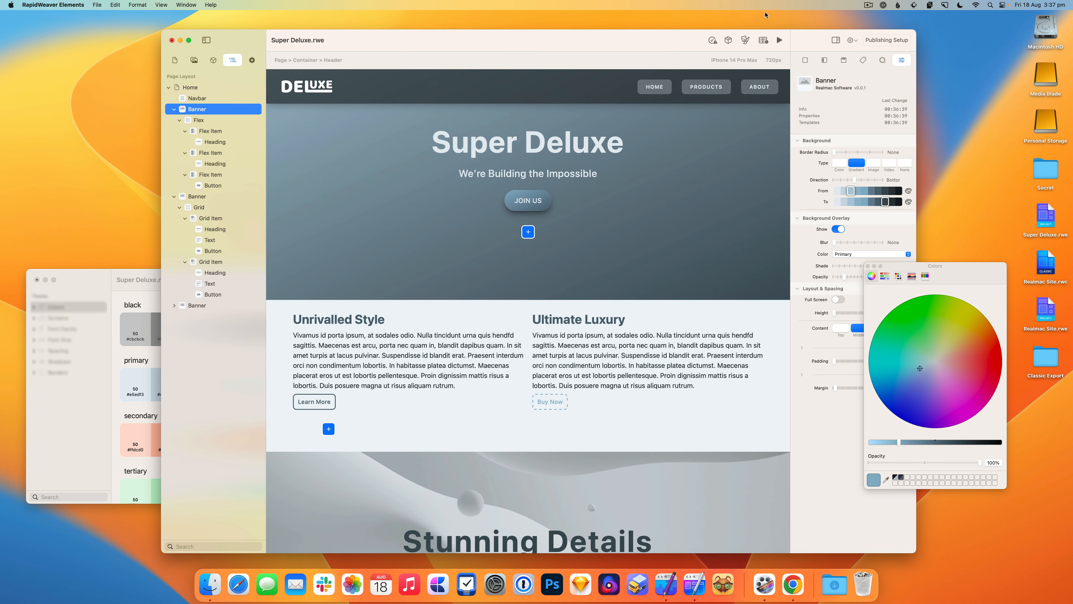
left_click_drag(926, 348, 953, 425)
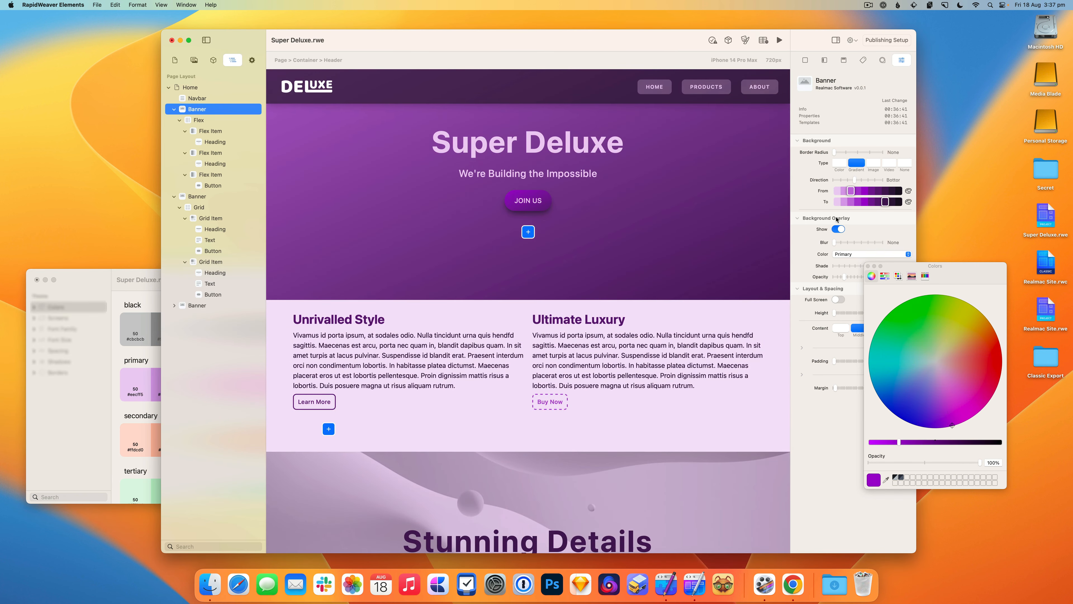
left_click(780, 40)
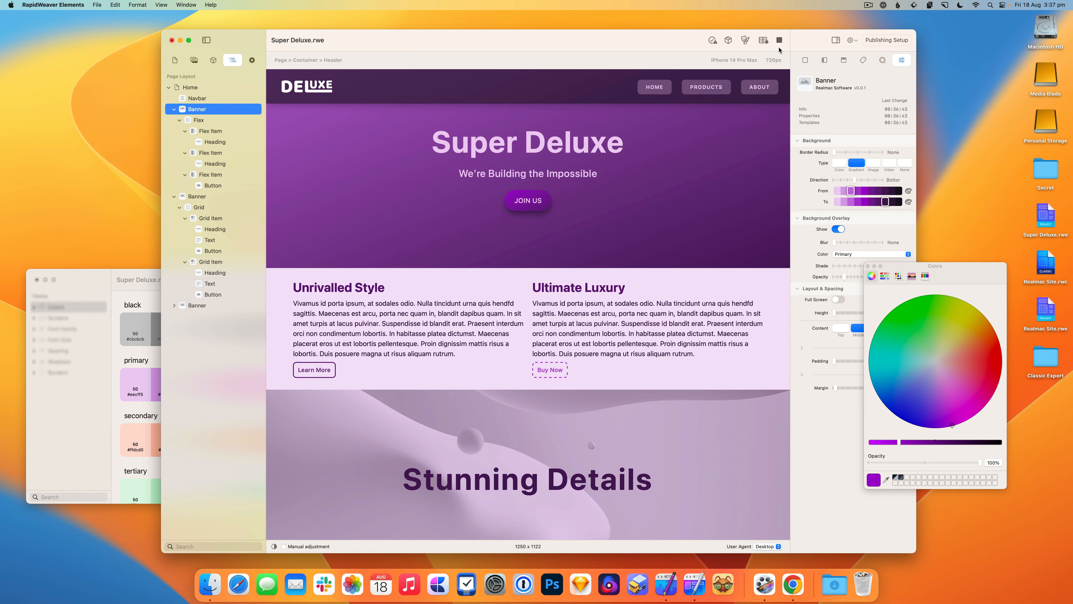